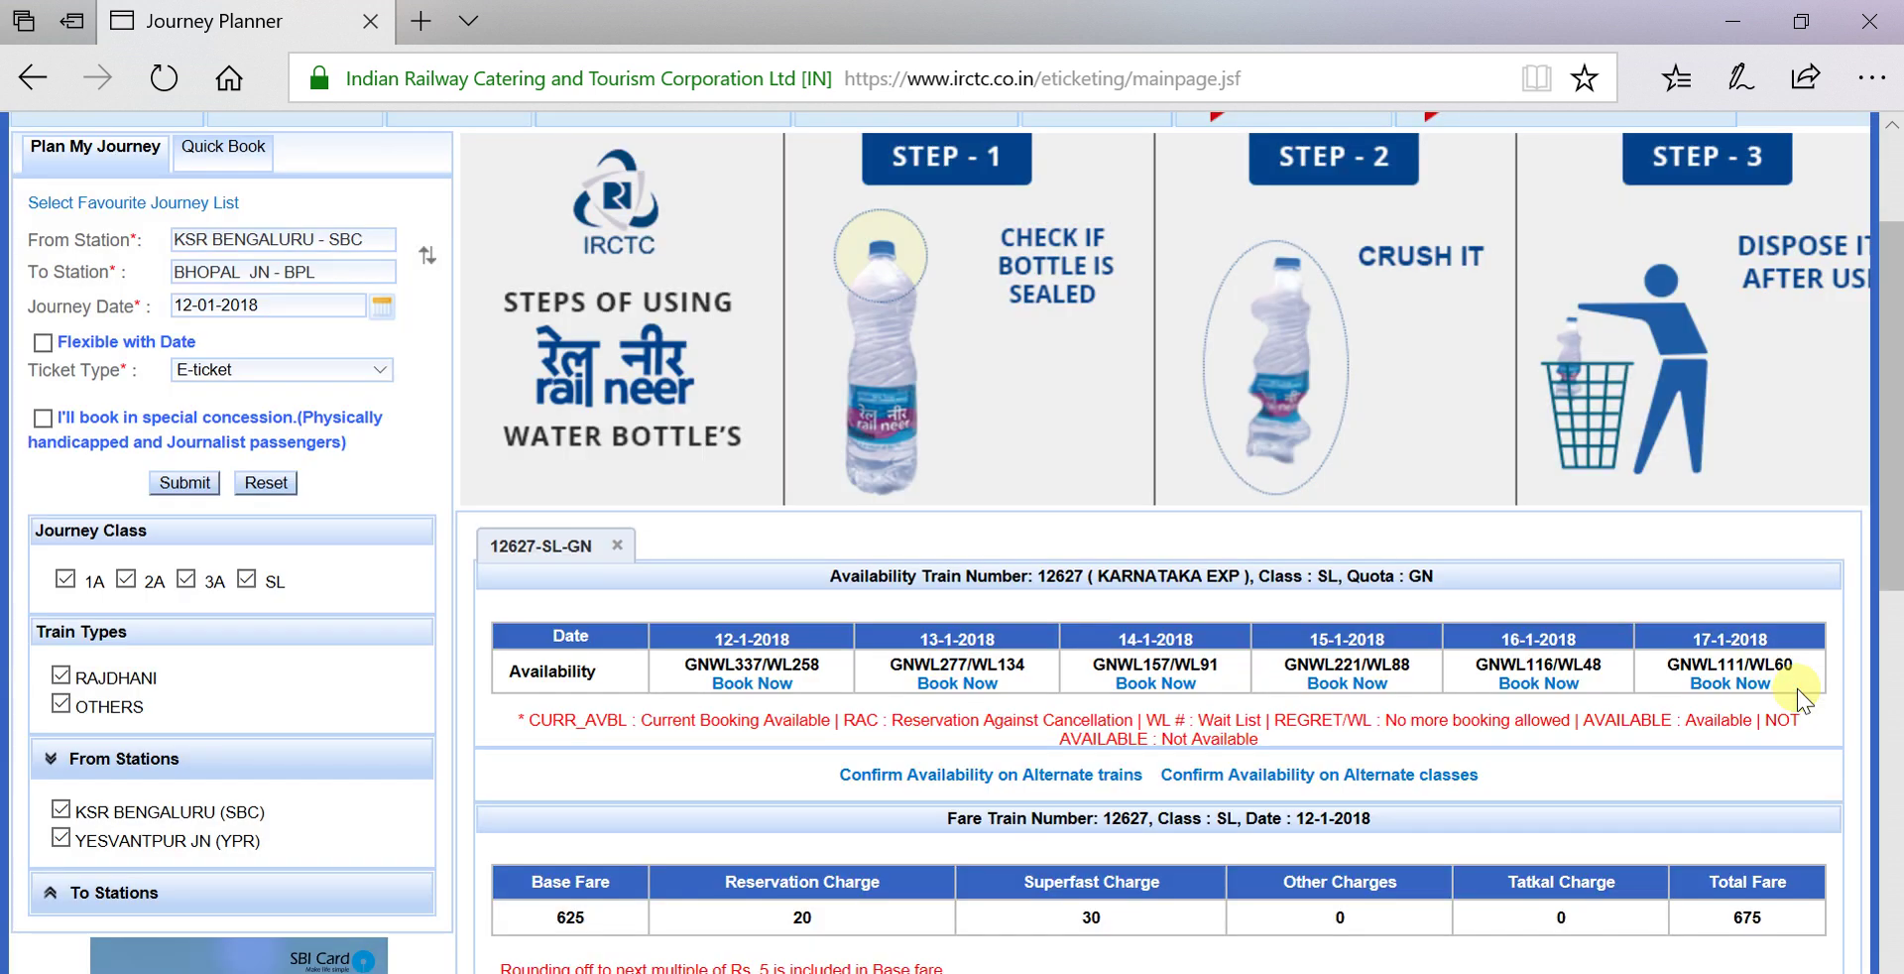
left_click_drag(1894, 536, 1892, 697)
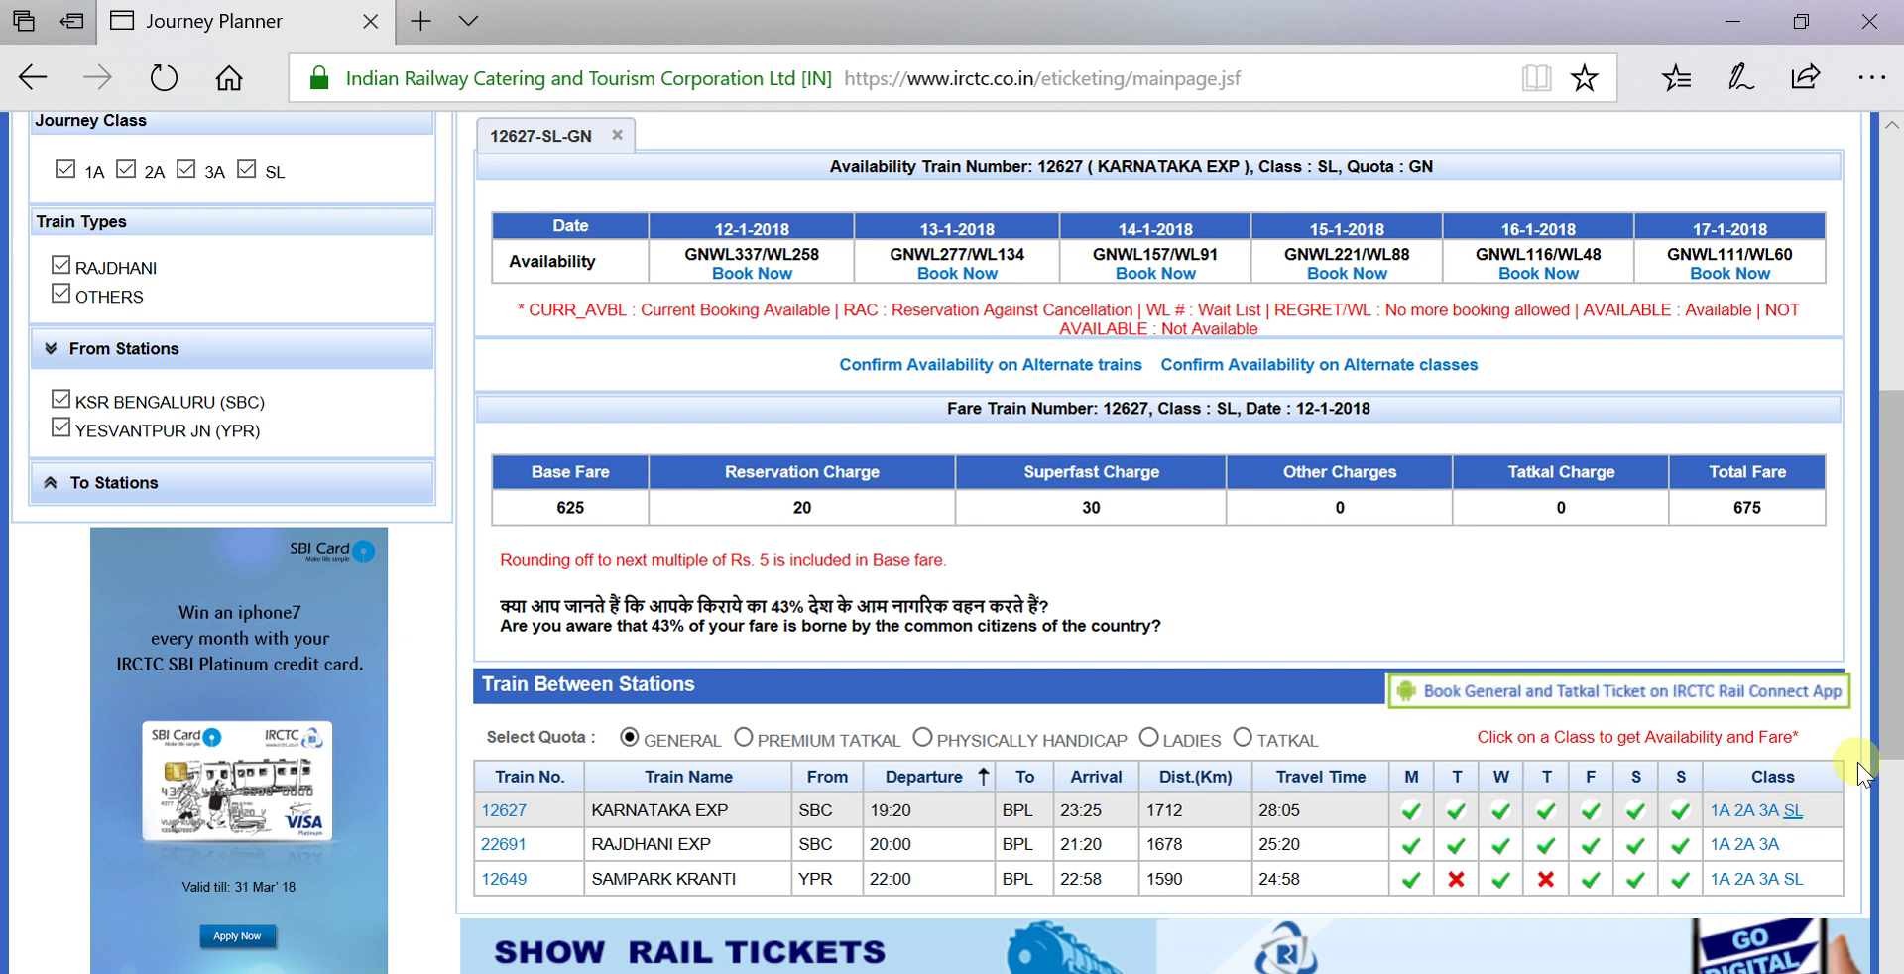
scroll(1894, 729, "up", 2)
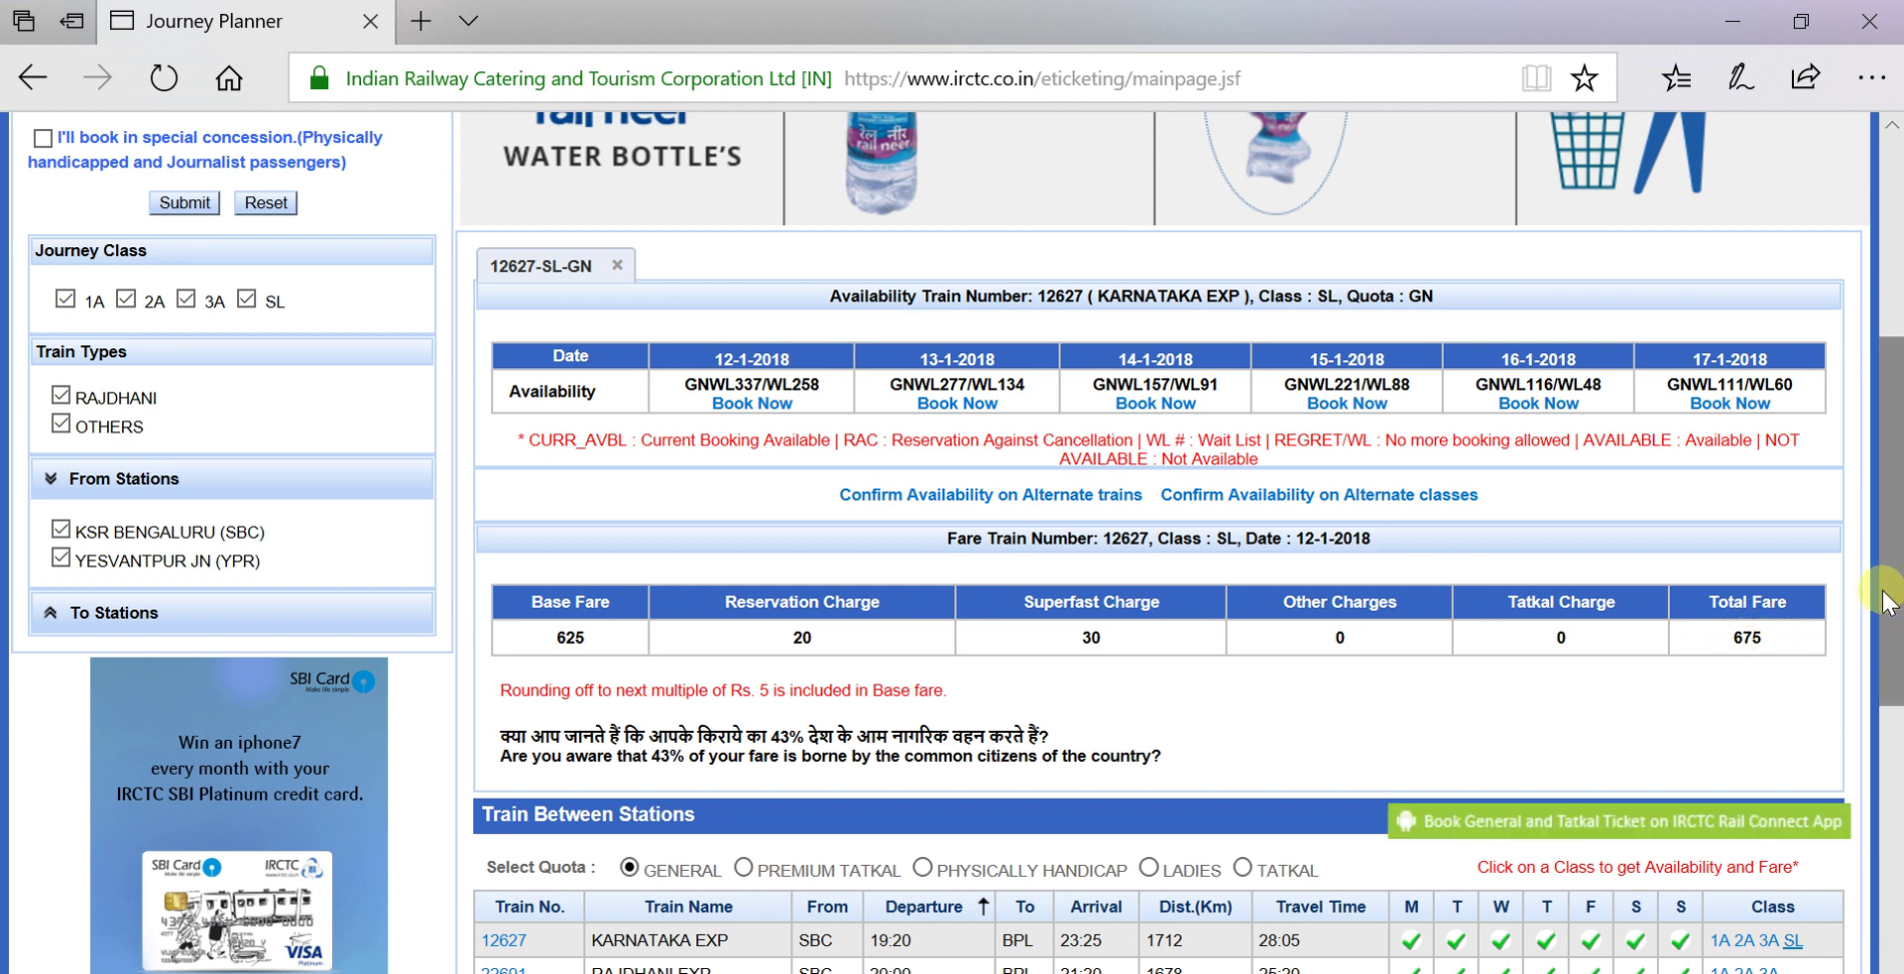
left_click_drag(1890, 593, 1893, 632)
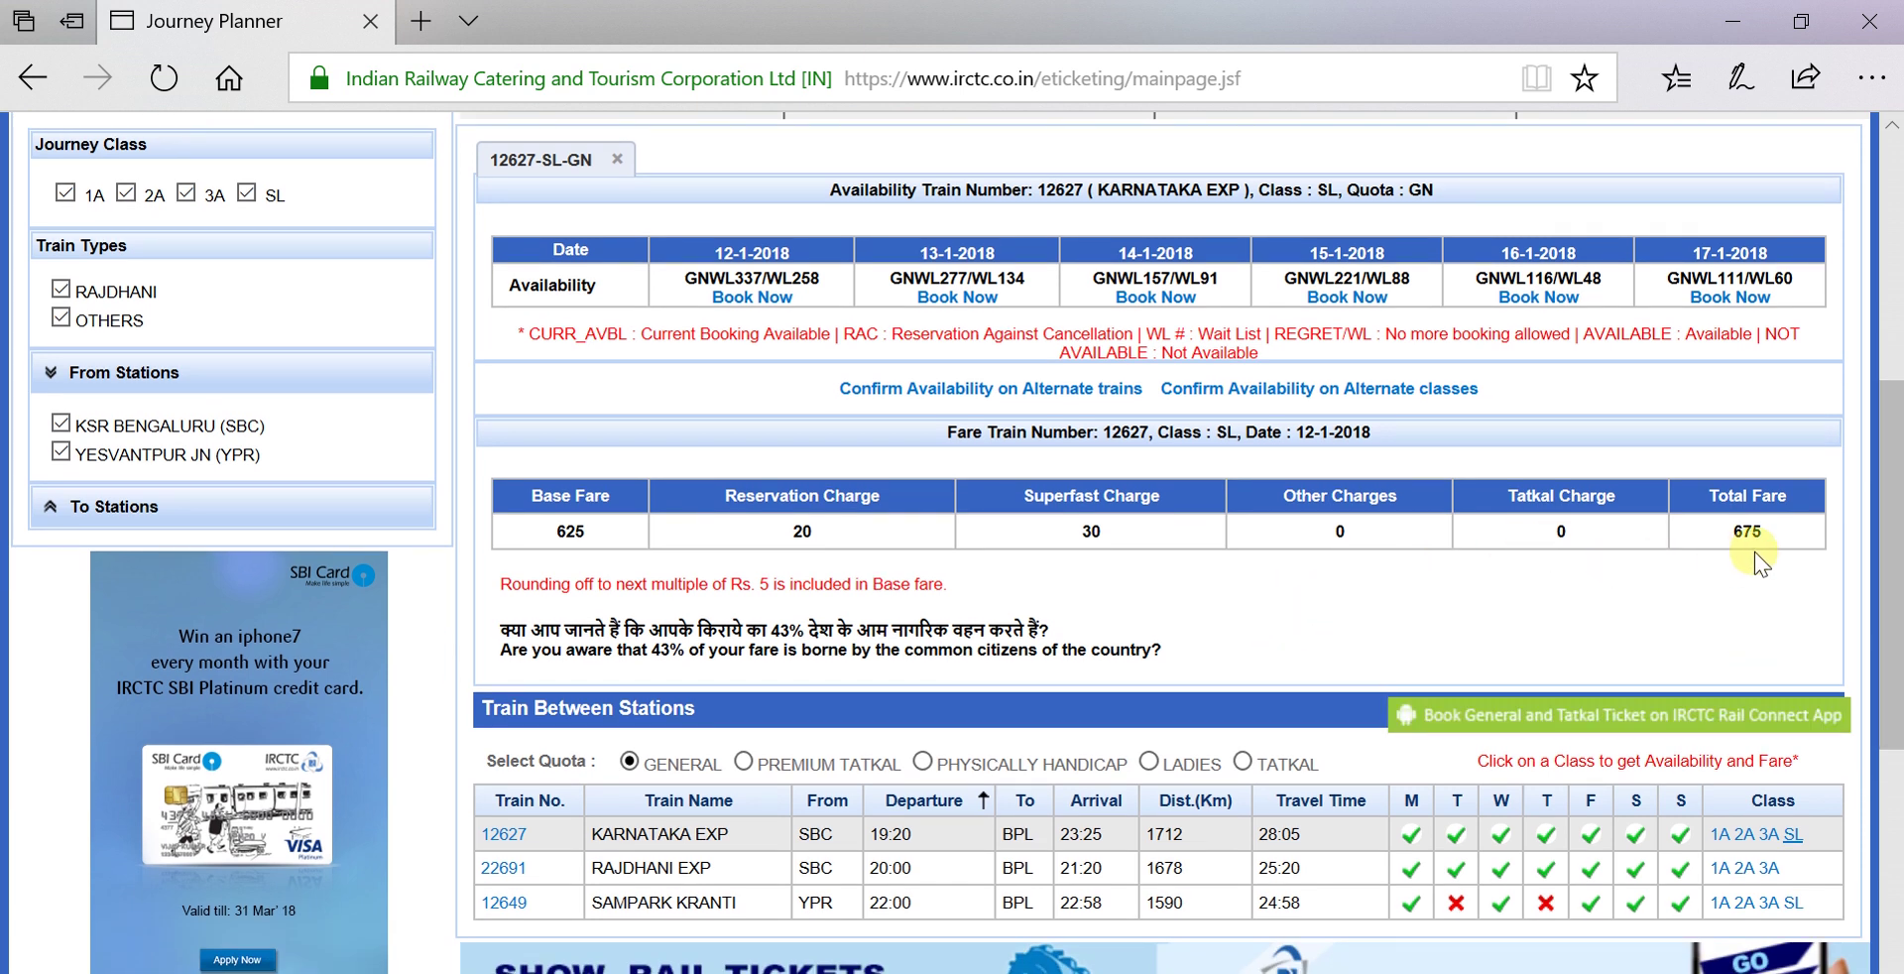
Check Karnataka Exp availability in 3A, 2A and 1A; First AC shows available from 15-1 at 4480.
left_click(1770, 836)
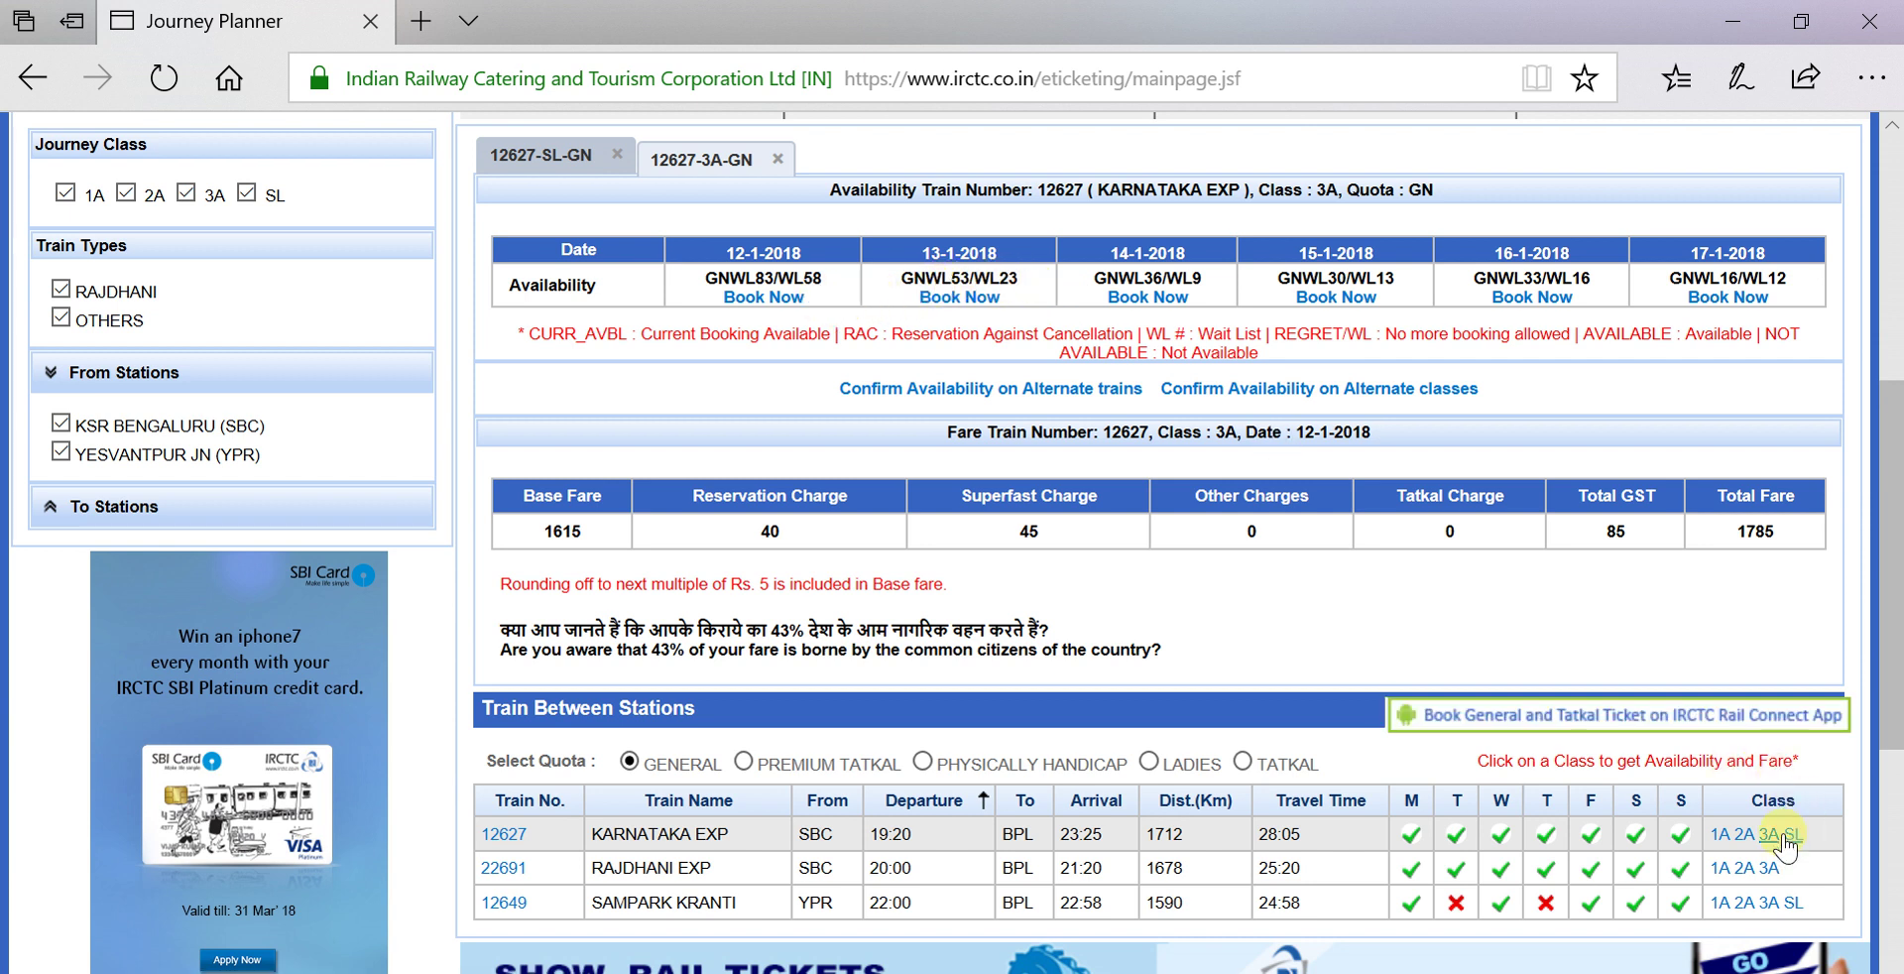
left_click(1743, 835)
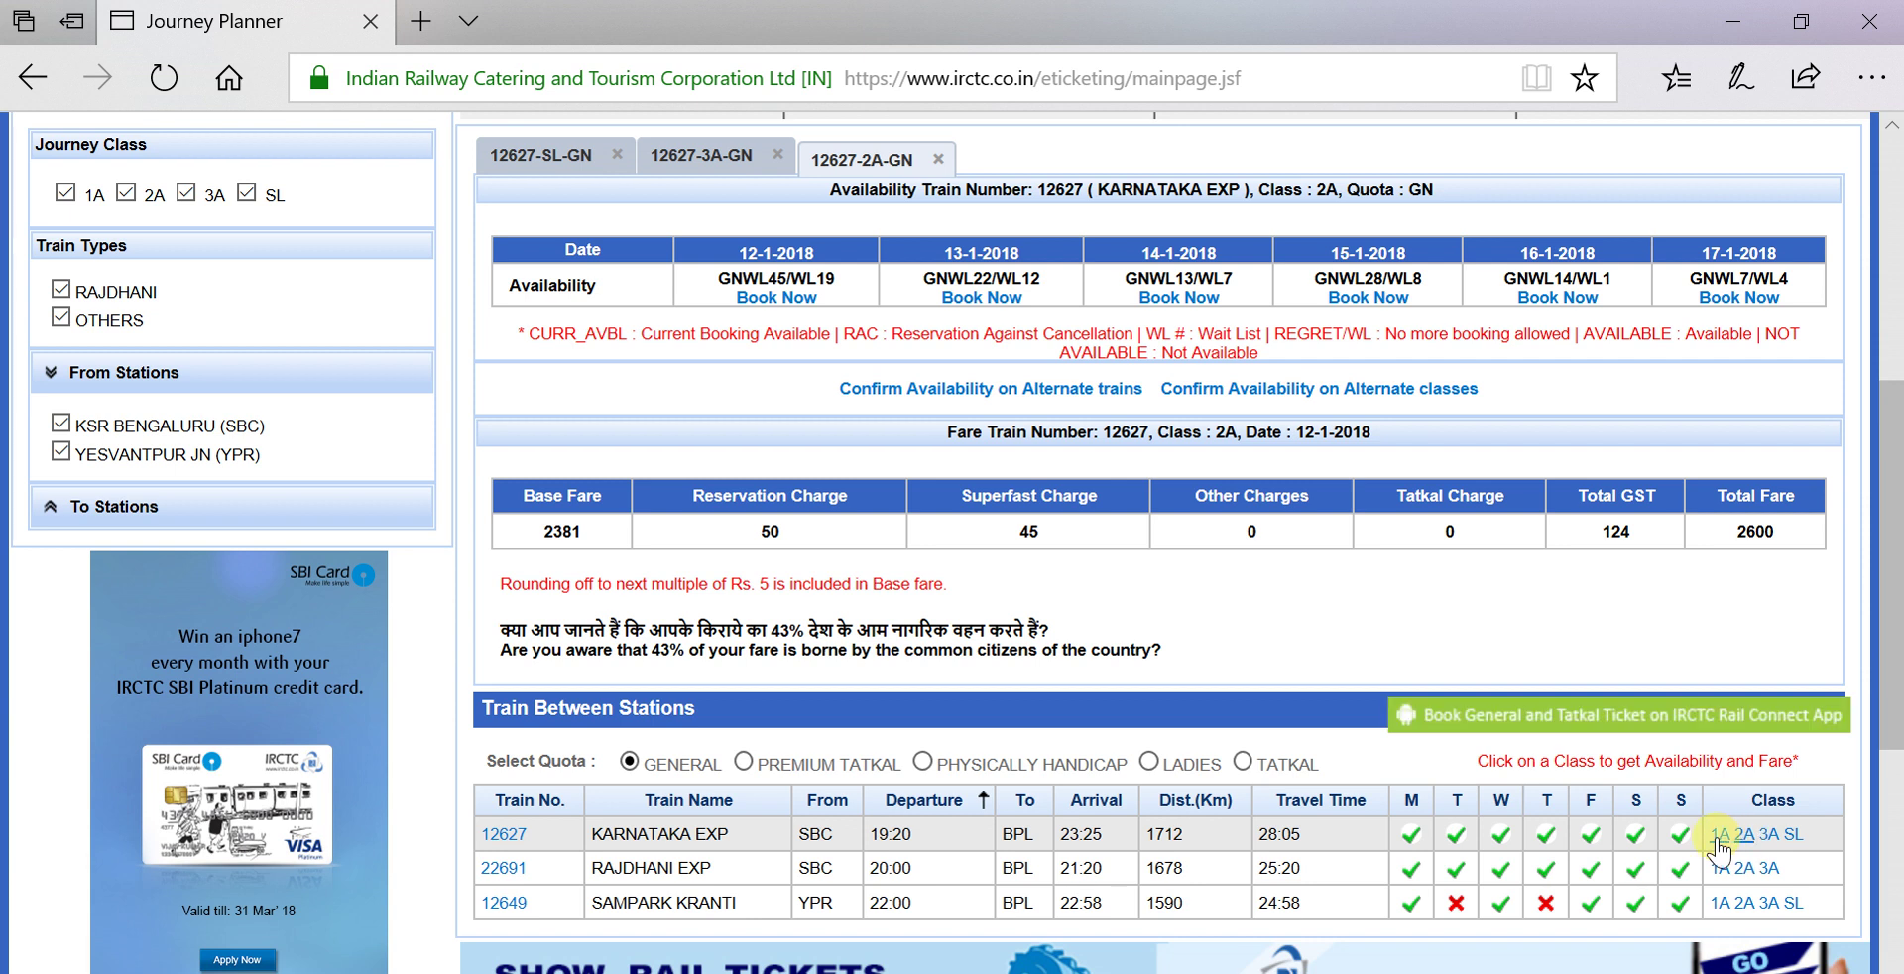
left_click(1718, 835)
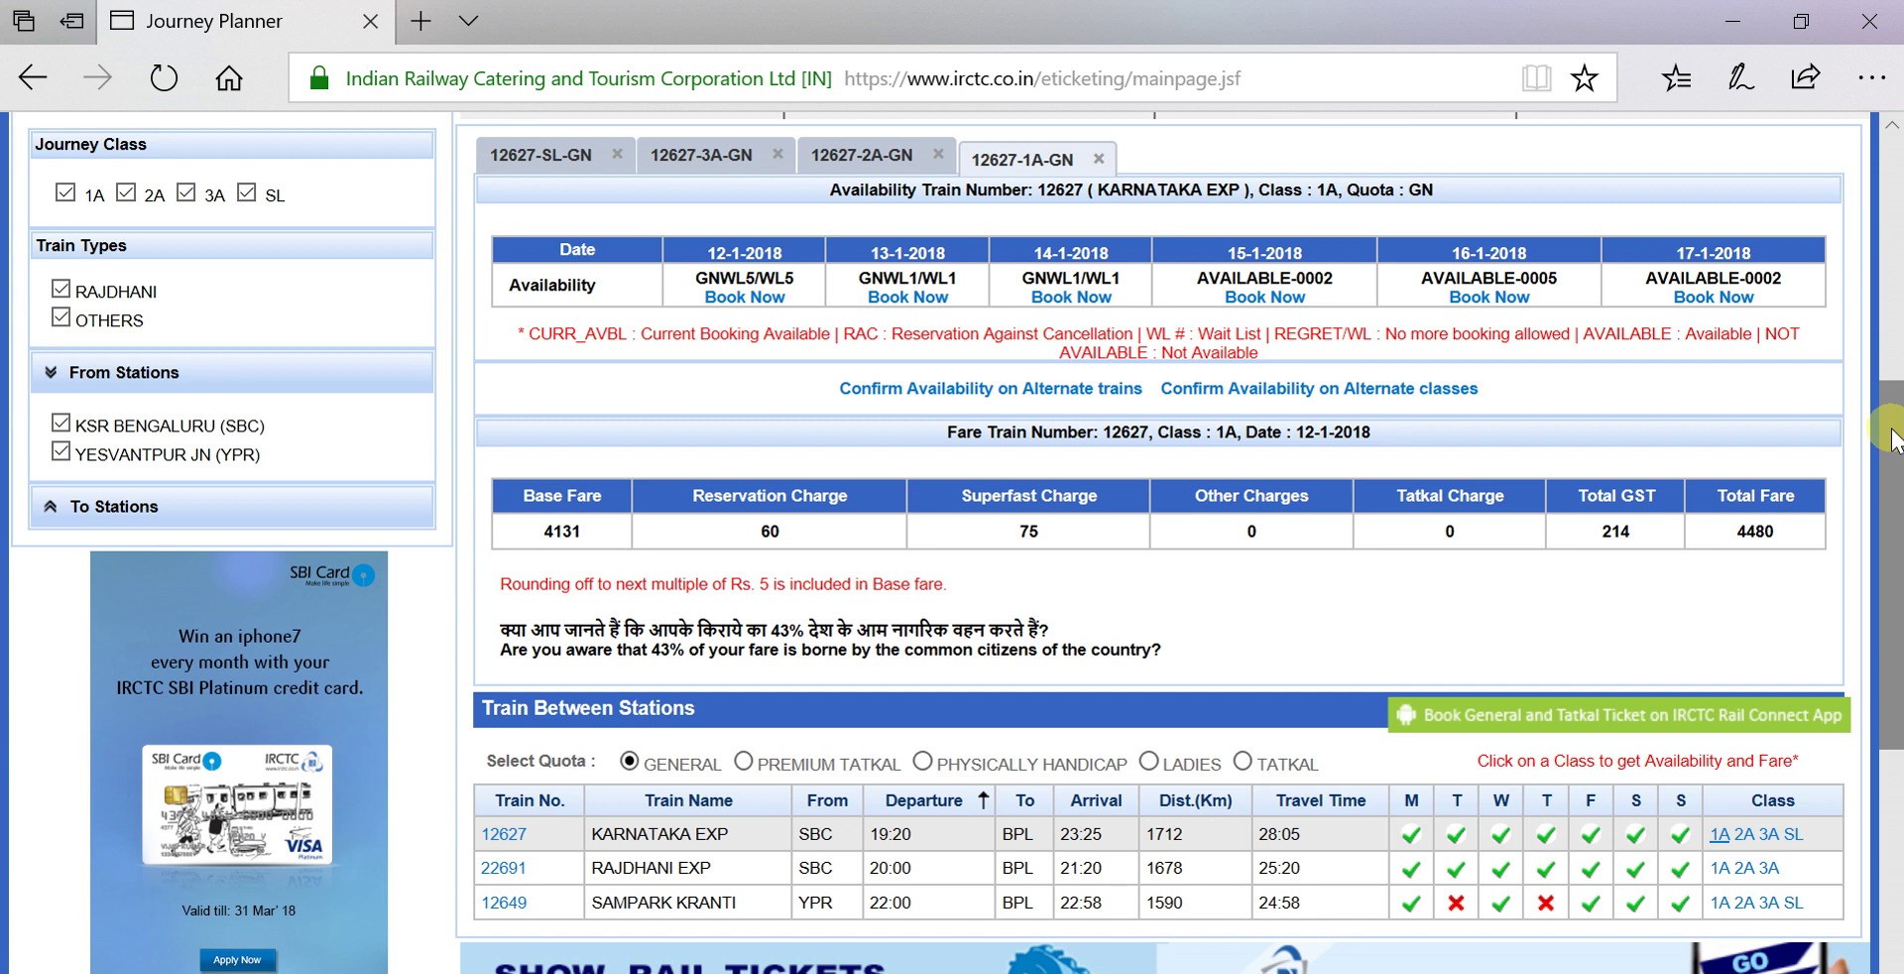
scroll(1894, 471, "down", 1)
scroll(1894, 468, "up", 1)
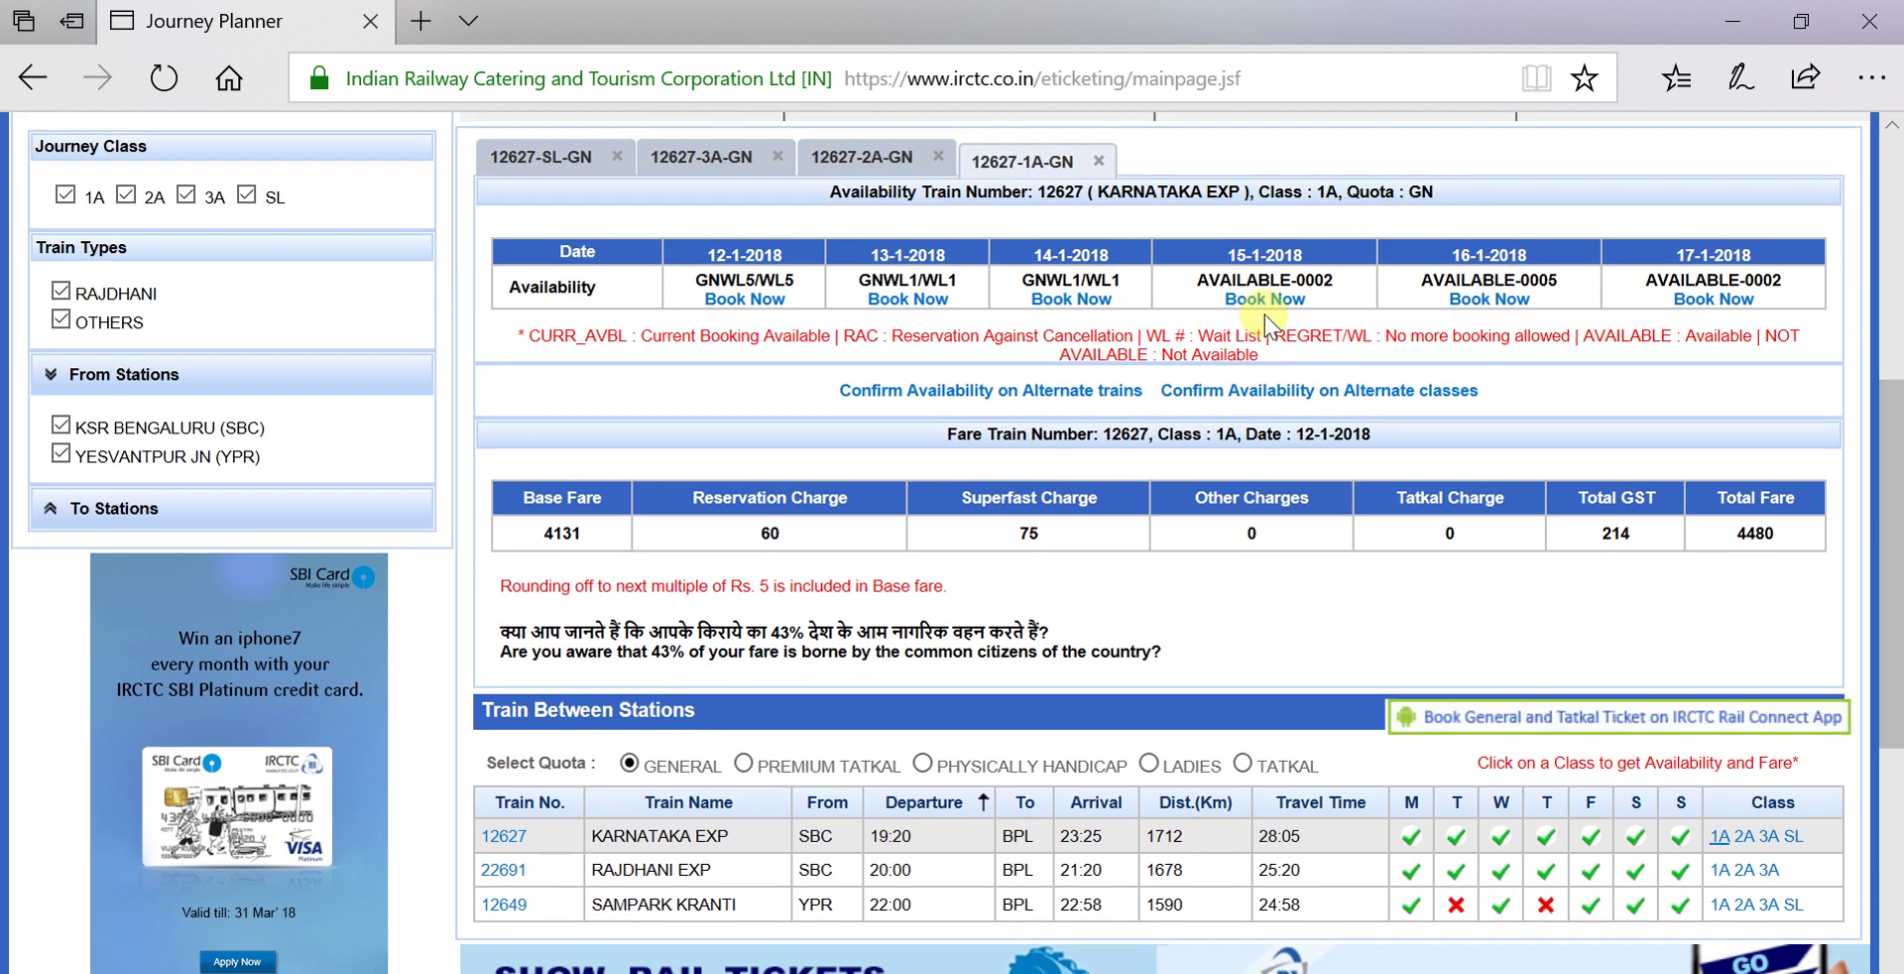
left_click_drag(1878, 650, 1884, 486)
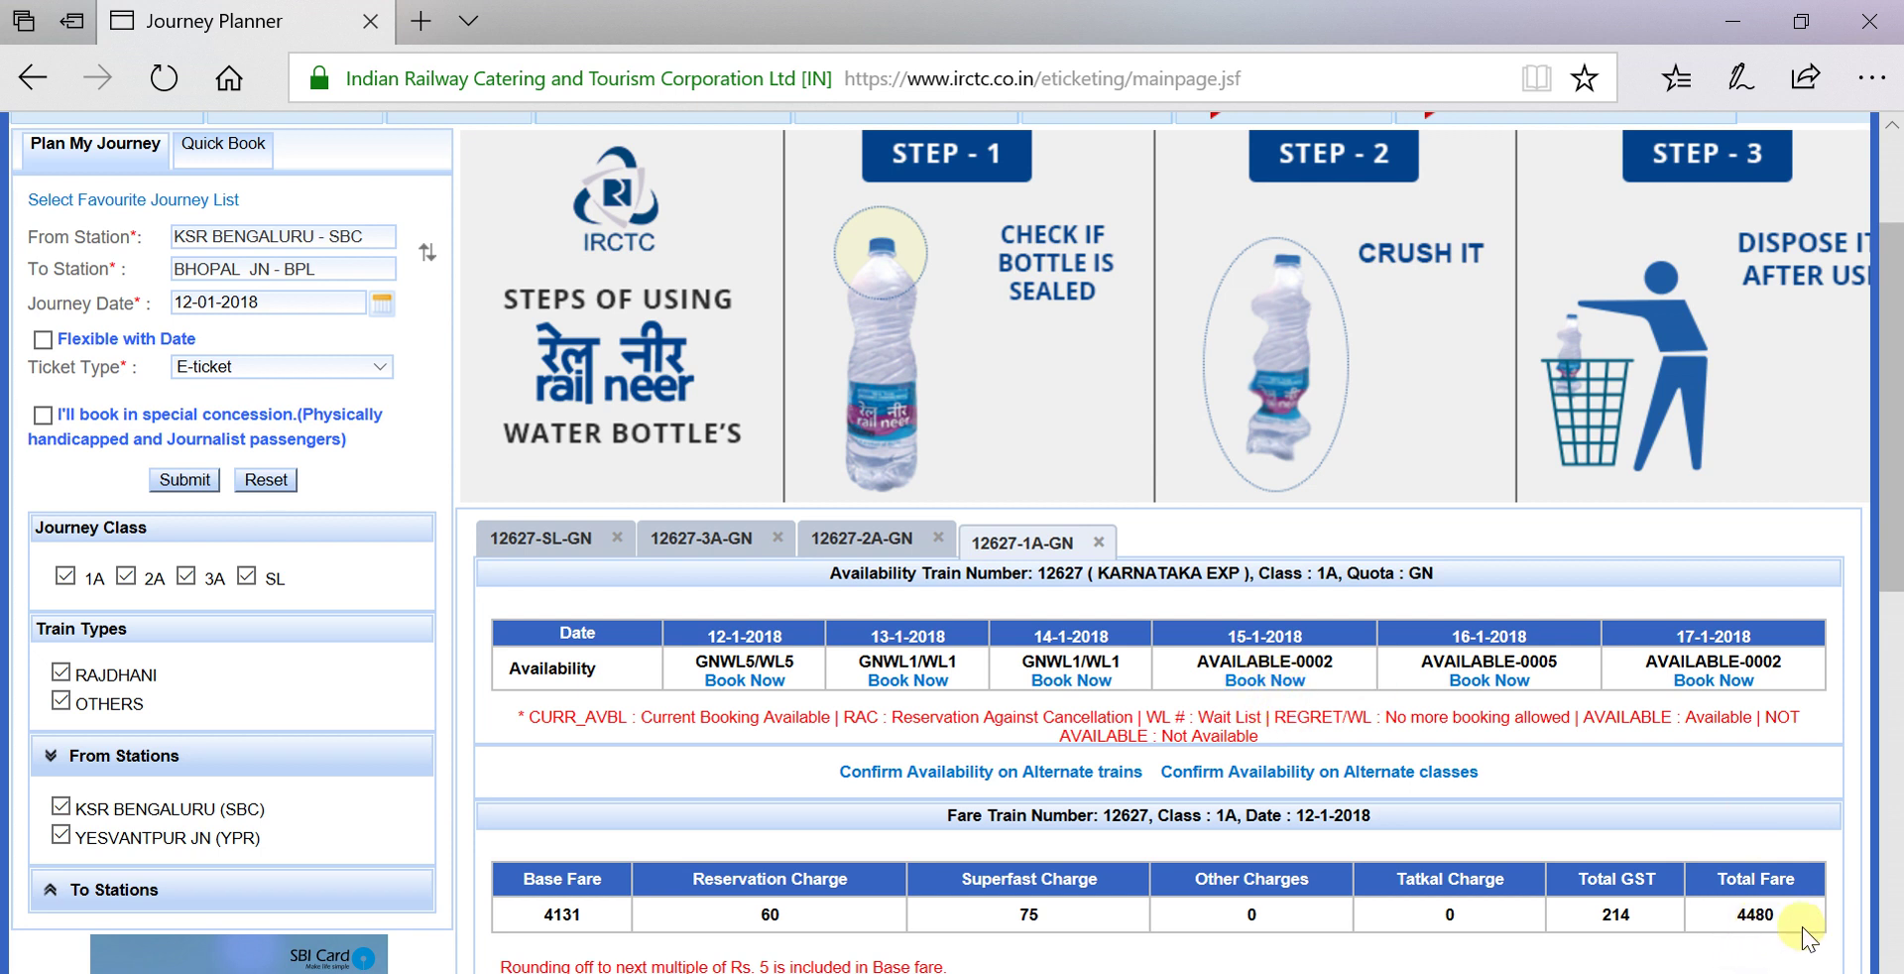
Book First AC on Karnataka Exp for 15-1-2018 to reach the passenger details page.
left_click(1260, 684)
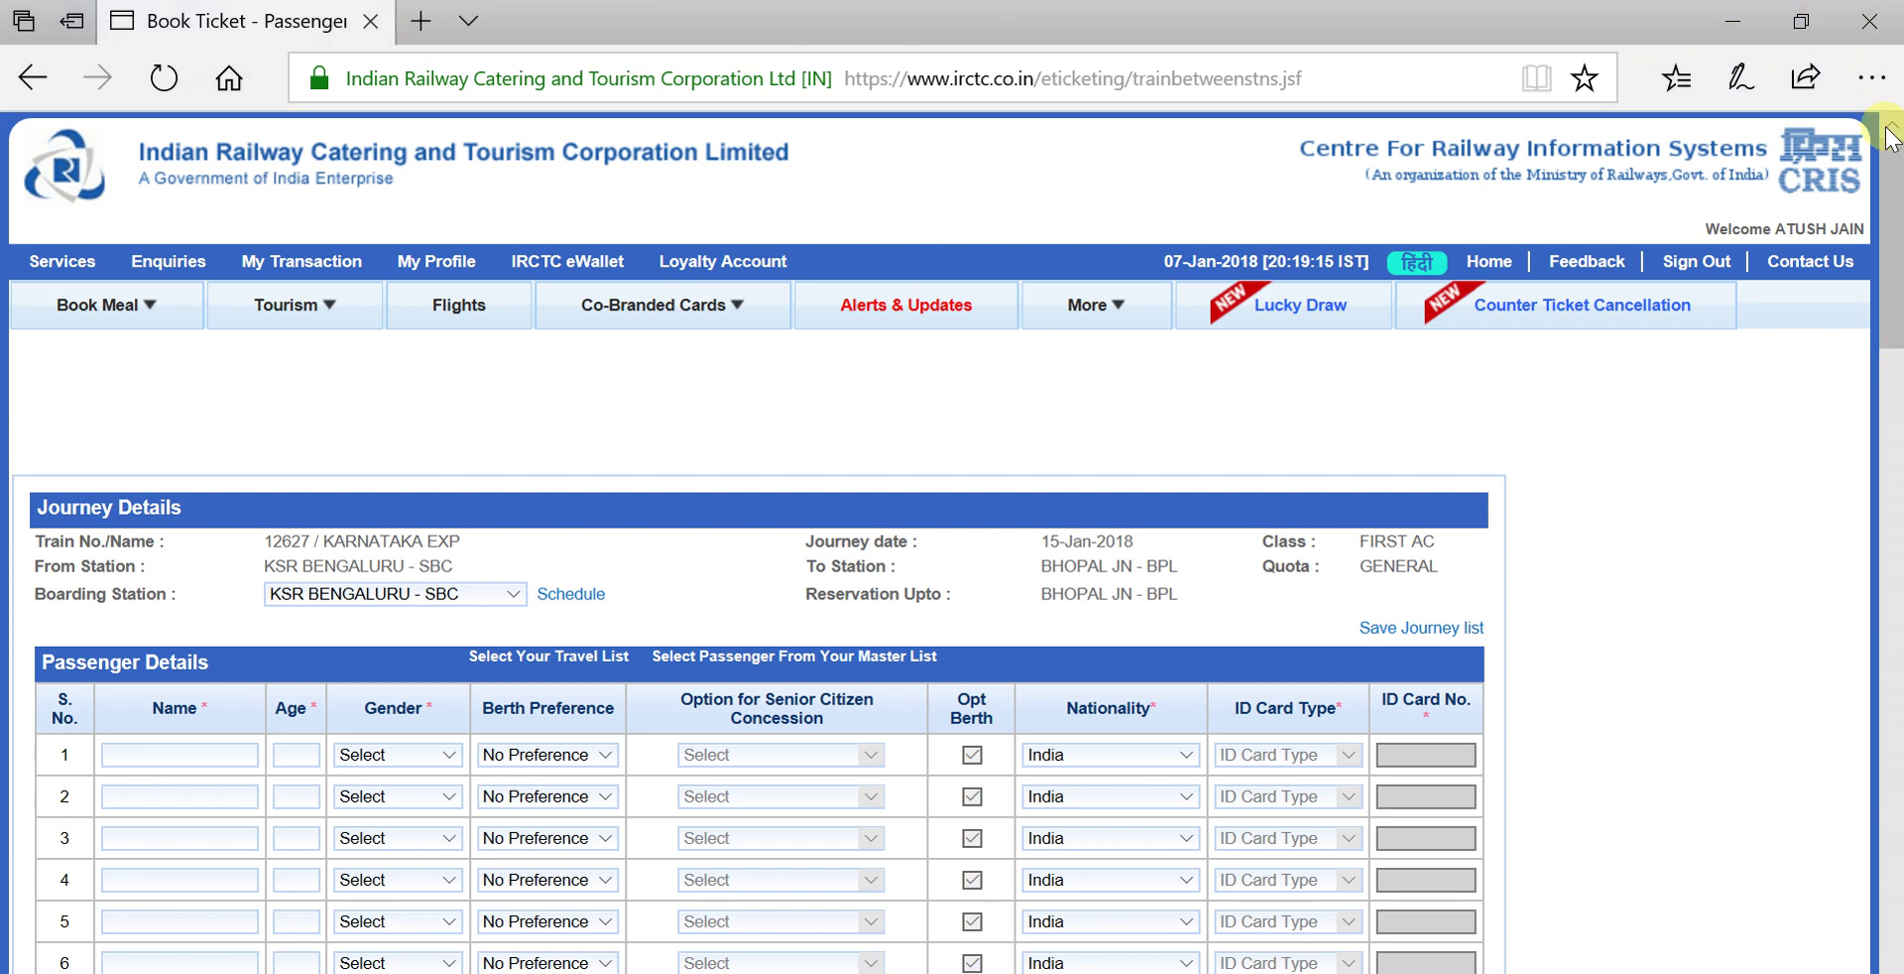
scroll(1894, 238, "down", 1)
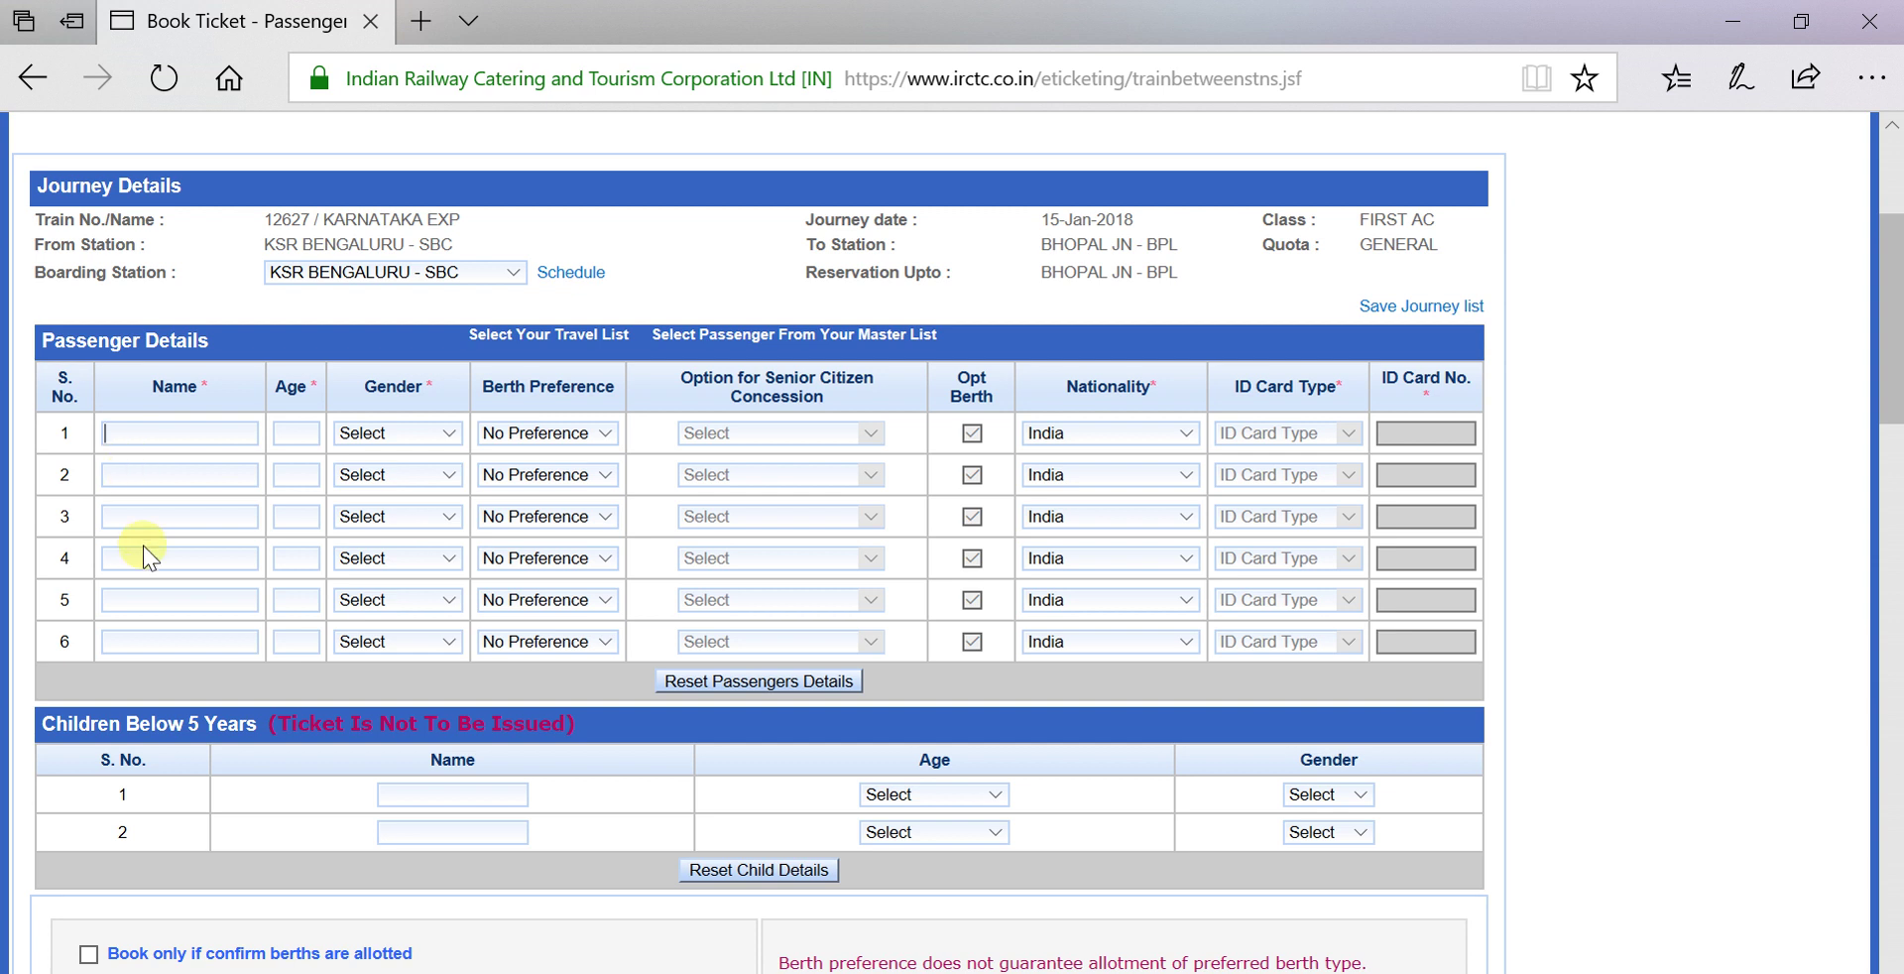
Enter the first passenger's full name, fixing a typo, and age 45.
key("Tab")
type("45")
Set passenger 1's gender to Male and berth preference to UPPER.
key("Tab")
key("f")
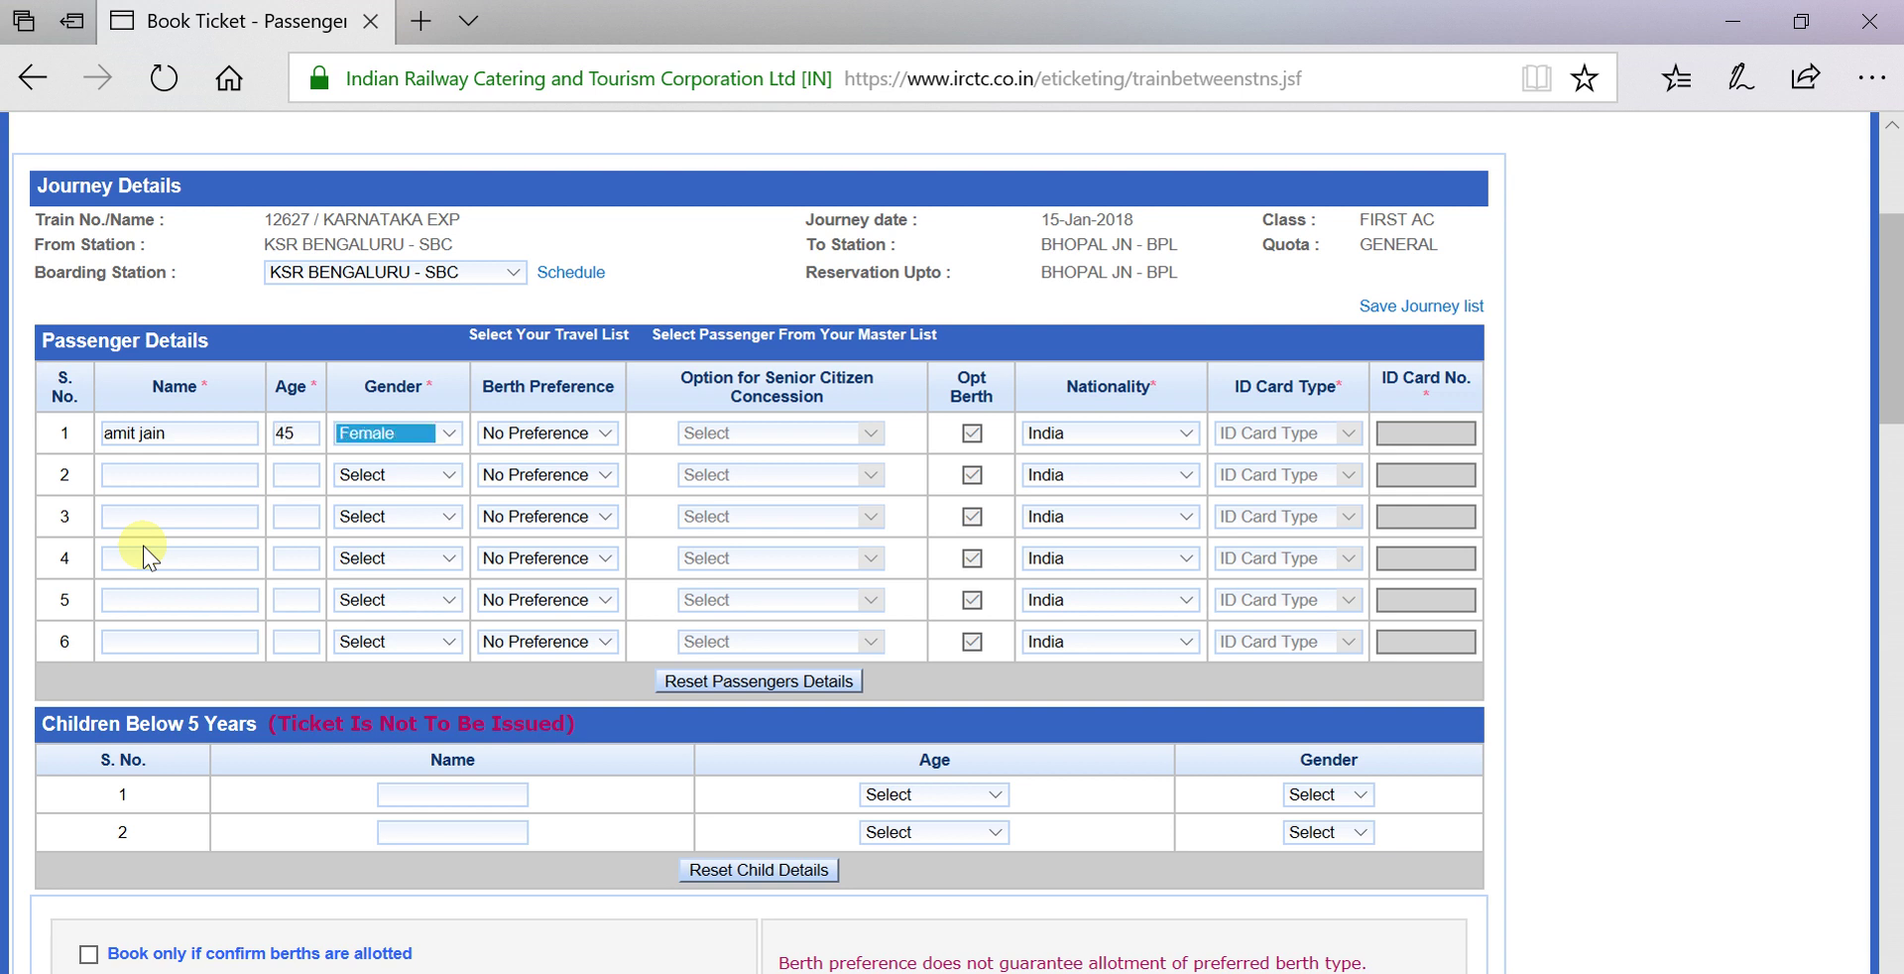
left_click(448, 433)
left_click(428, 455)
left_click(605, 434)
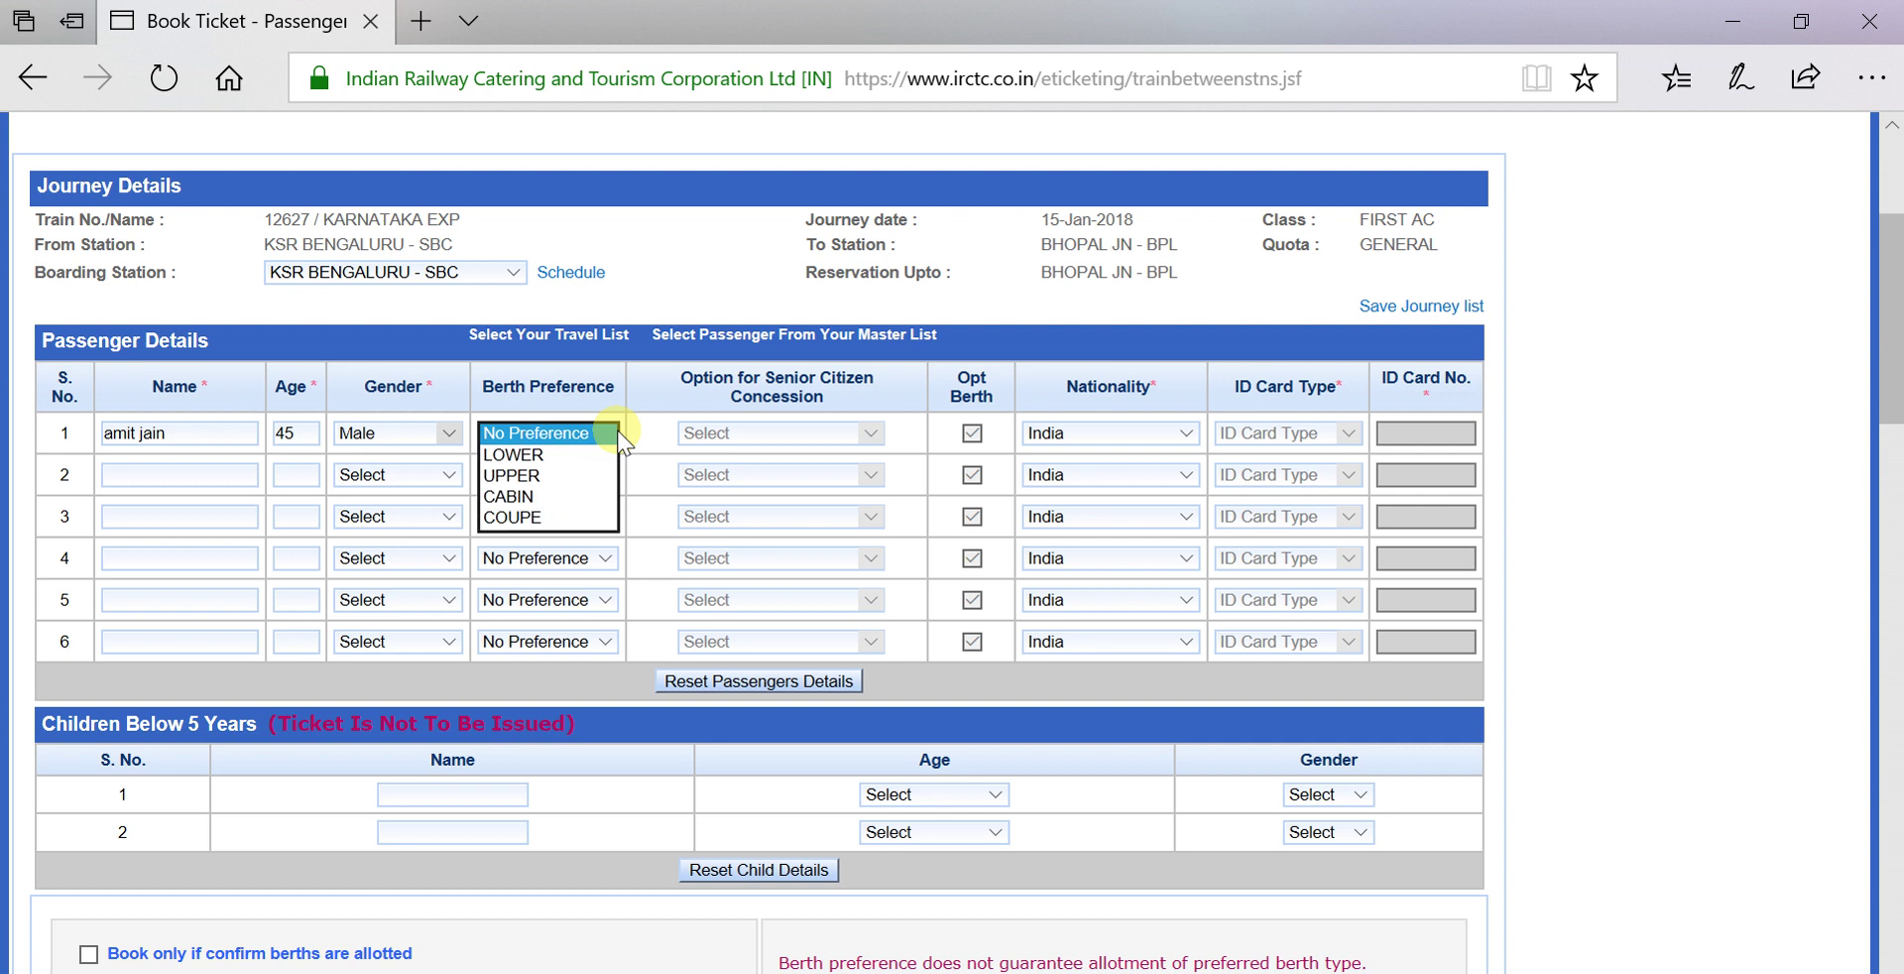
left_click(586, 477)
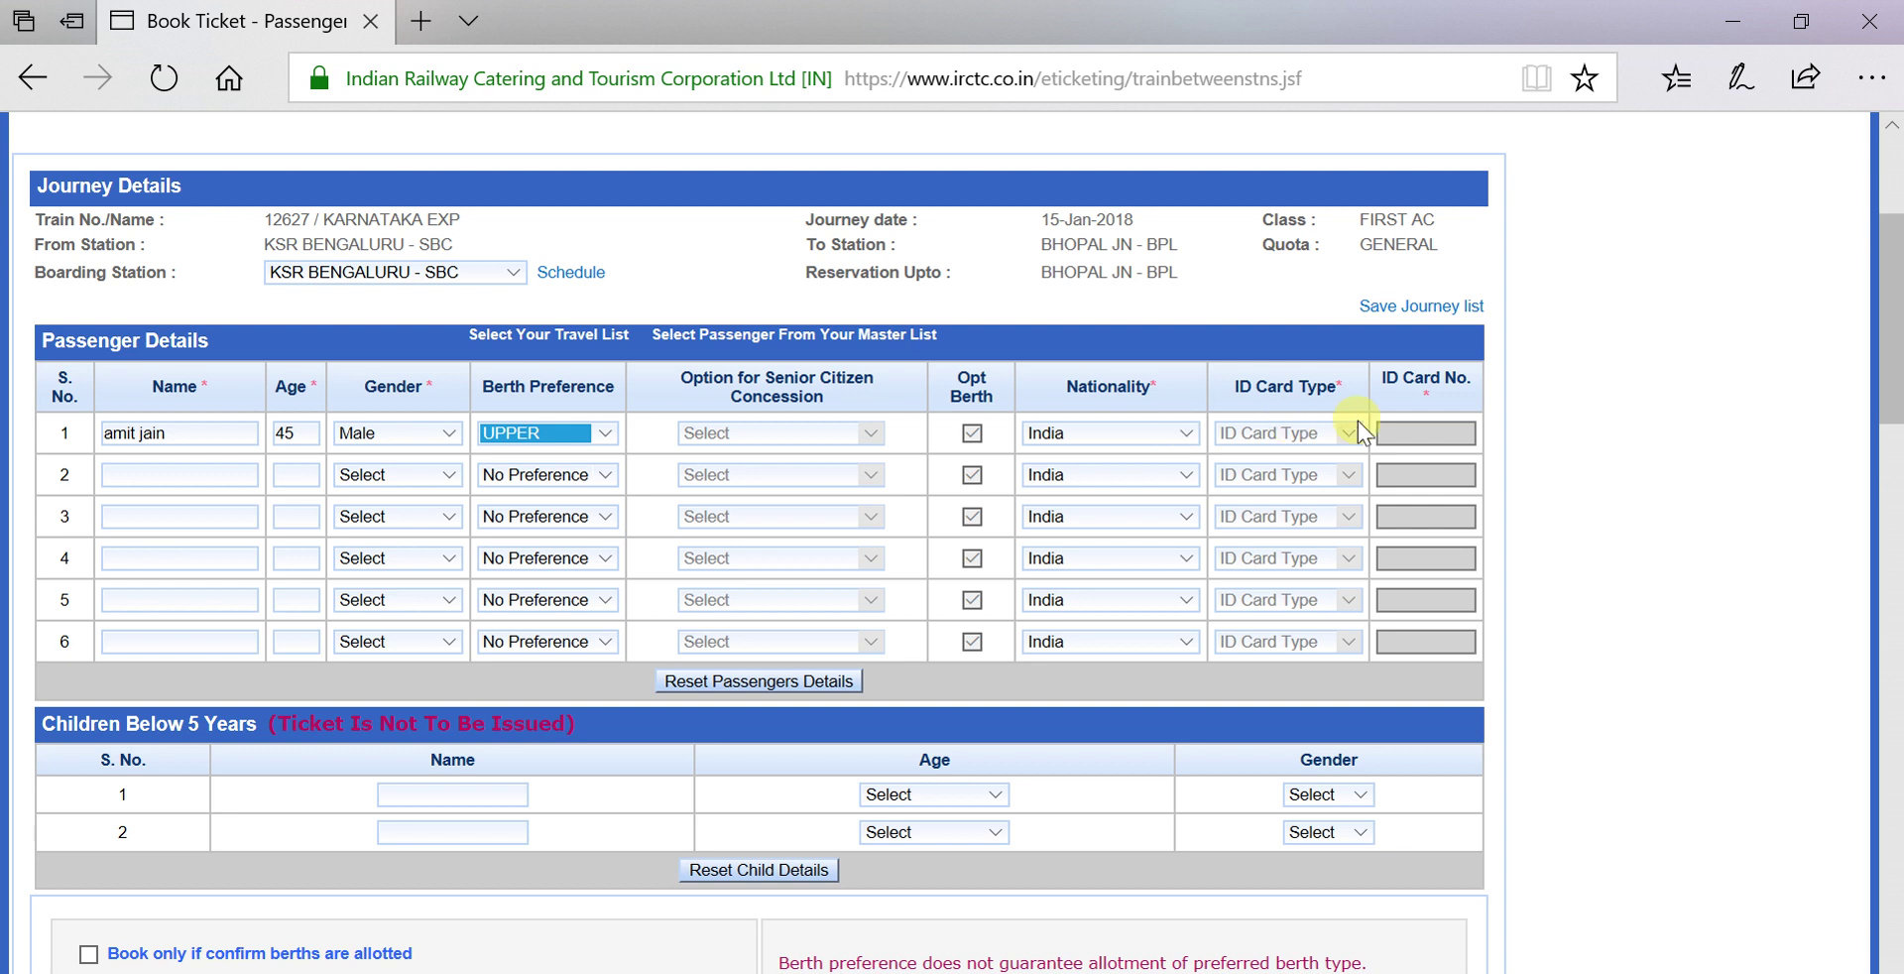
left_click(1405, 434)
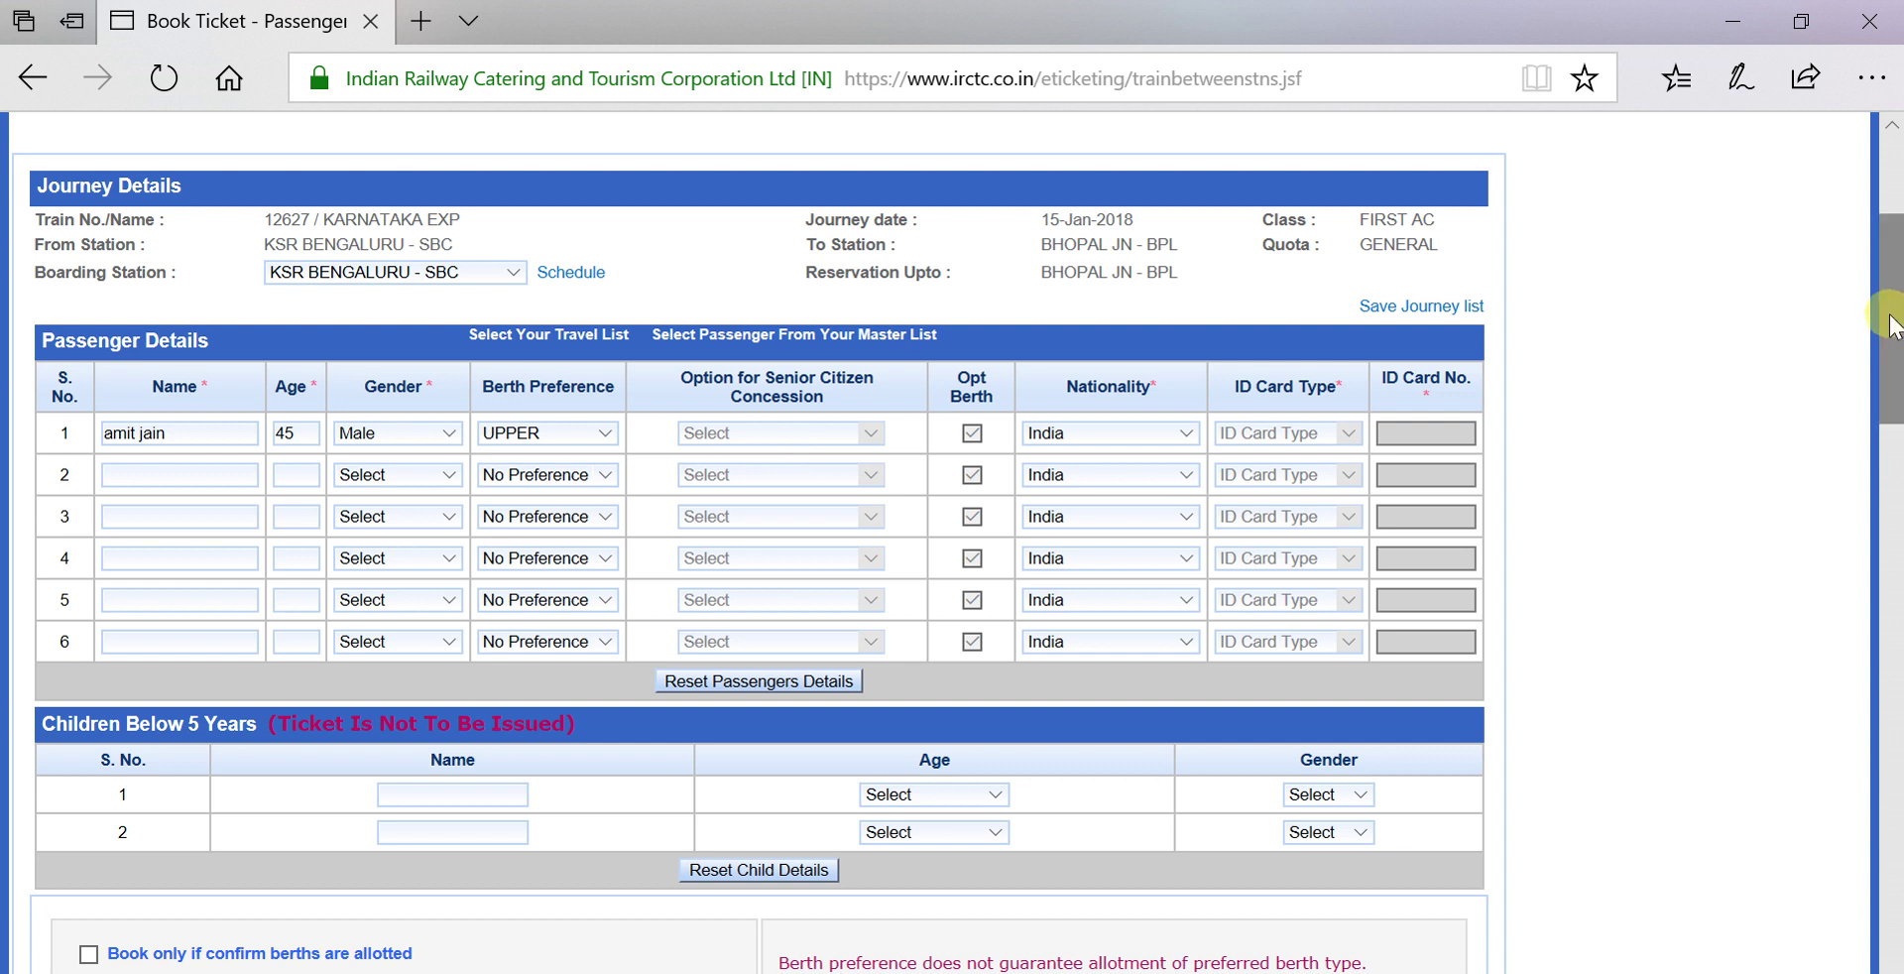
mouse_move(1895, 328)
left_mouse_down()
mouse_move(1896, 428)
mouse_move(1896, 330)
left_mouse_up()
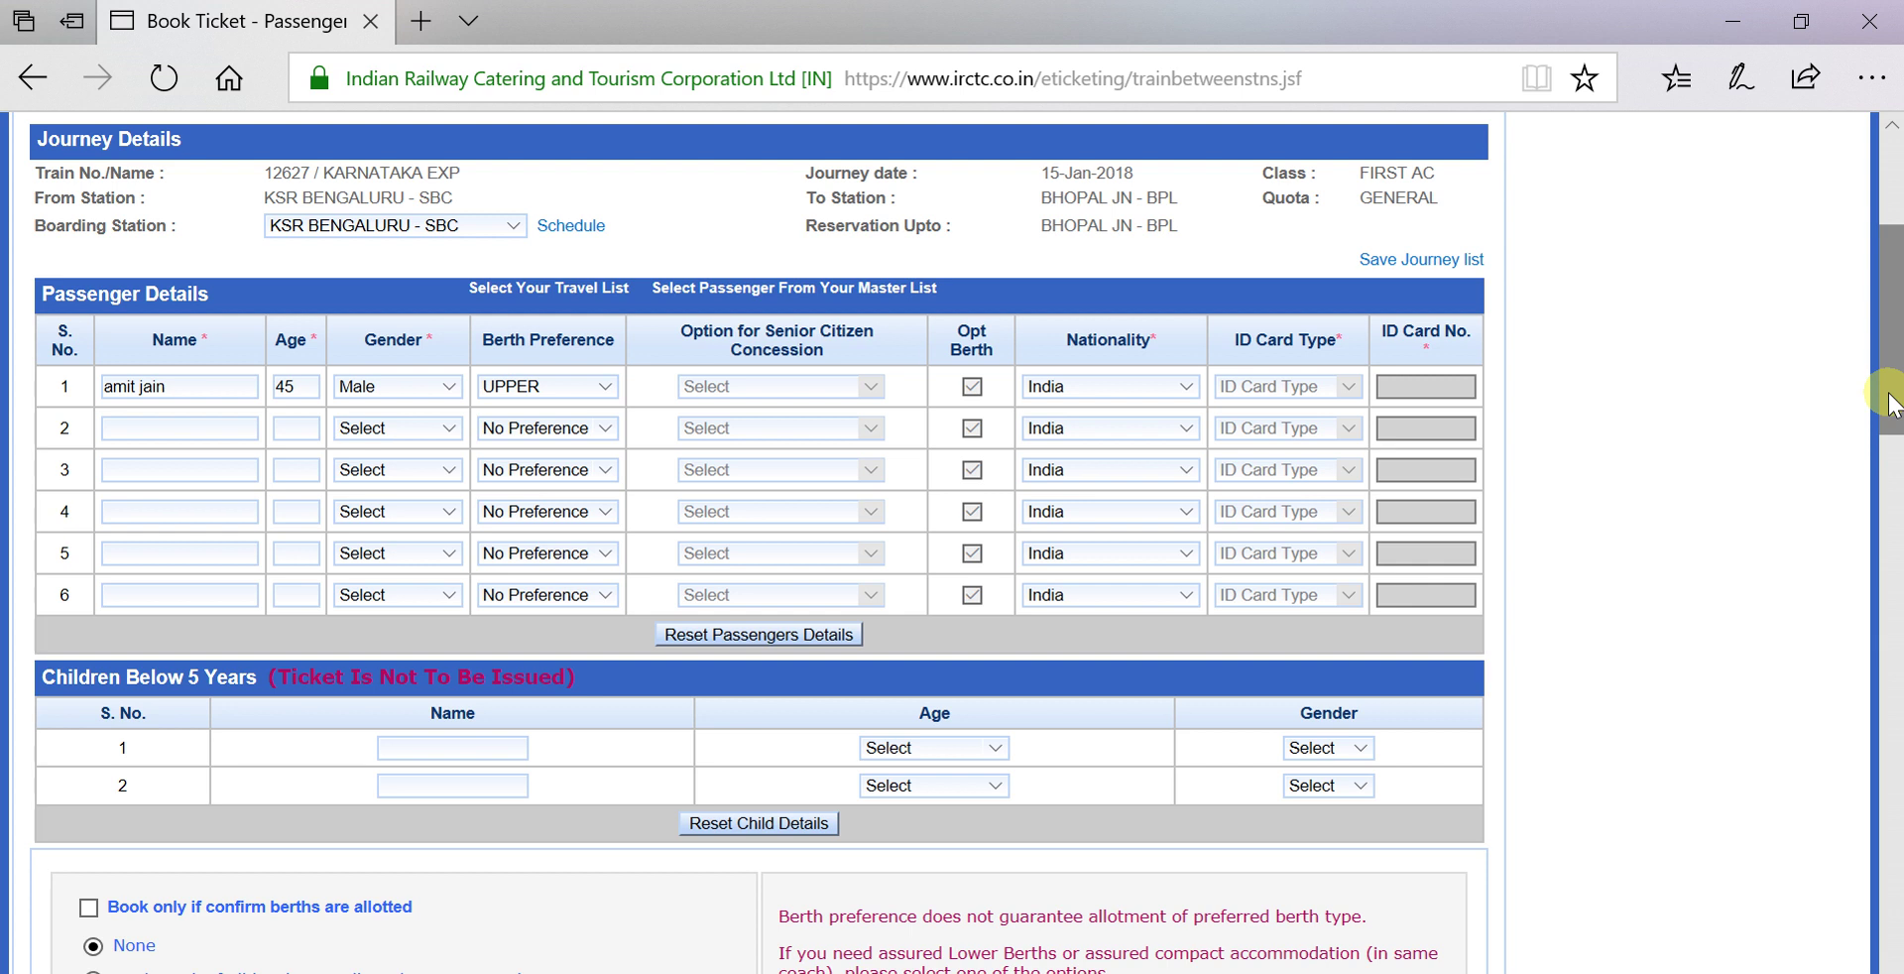
left_click_drag(1890, 401, 1890, 505)
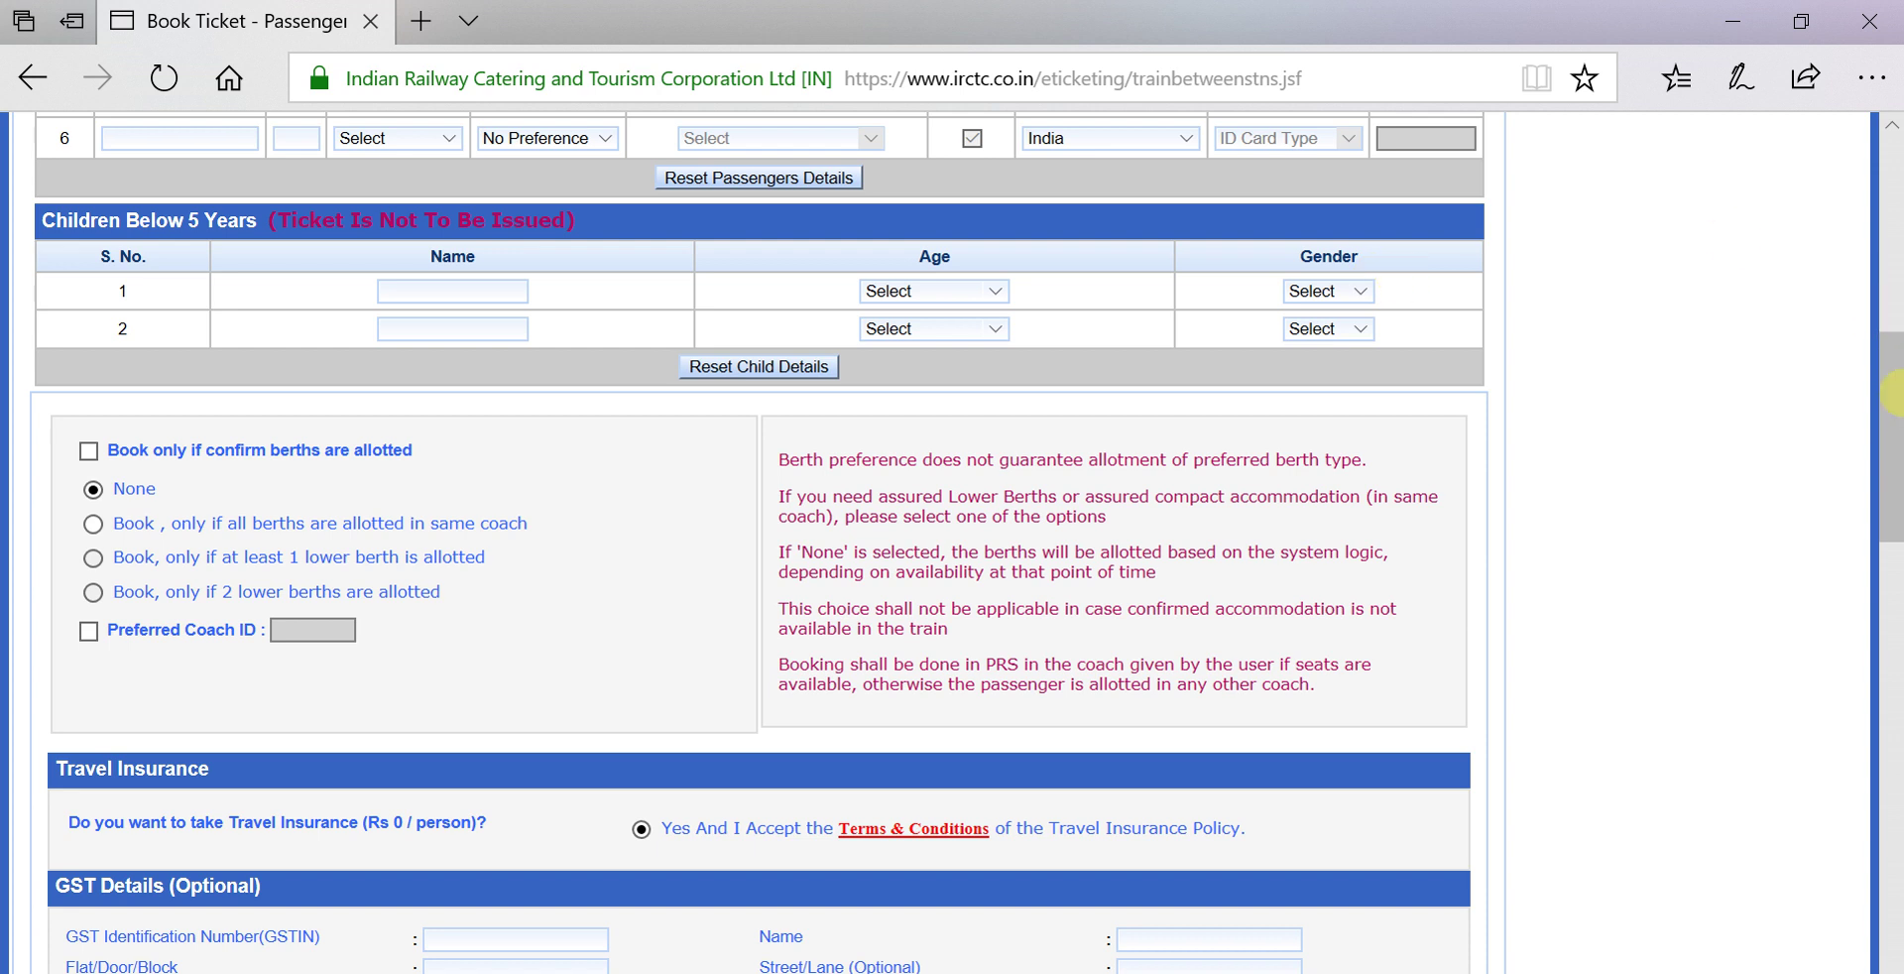
left_click_drag(1896, 383, 1895, 410)
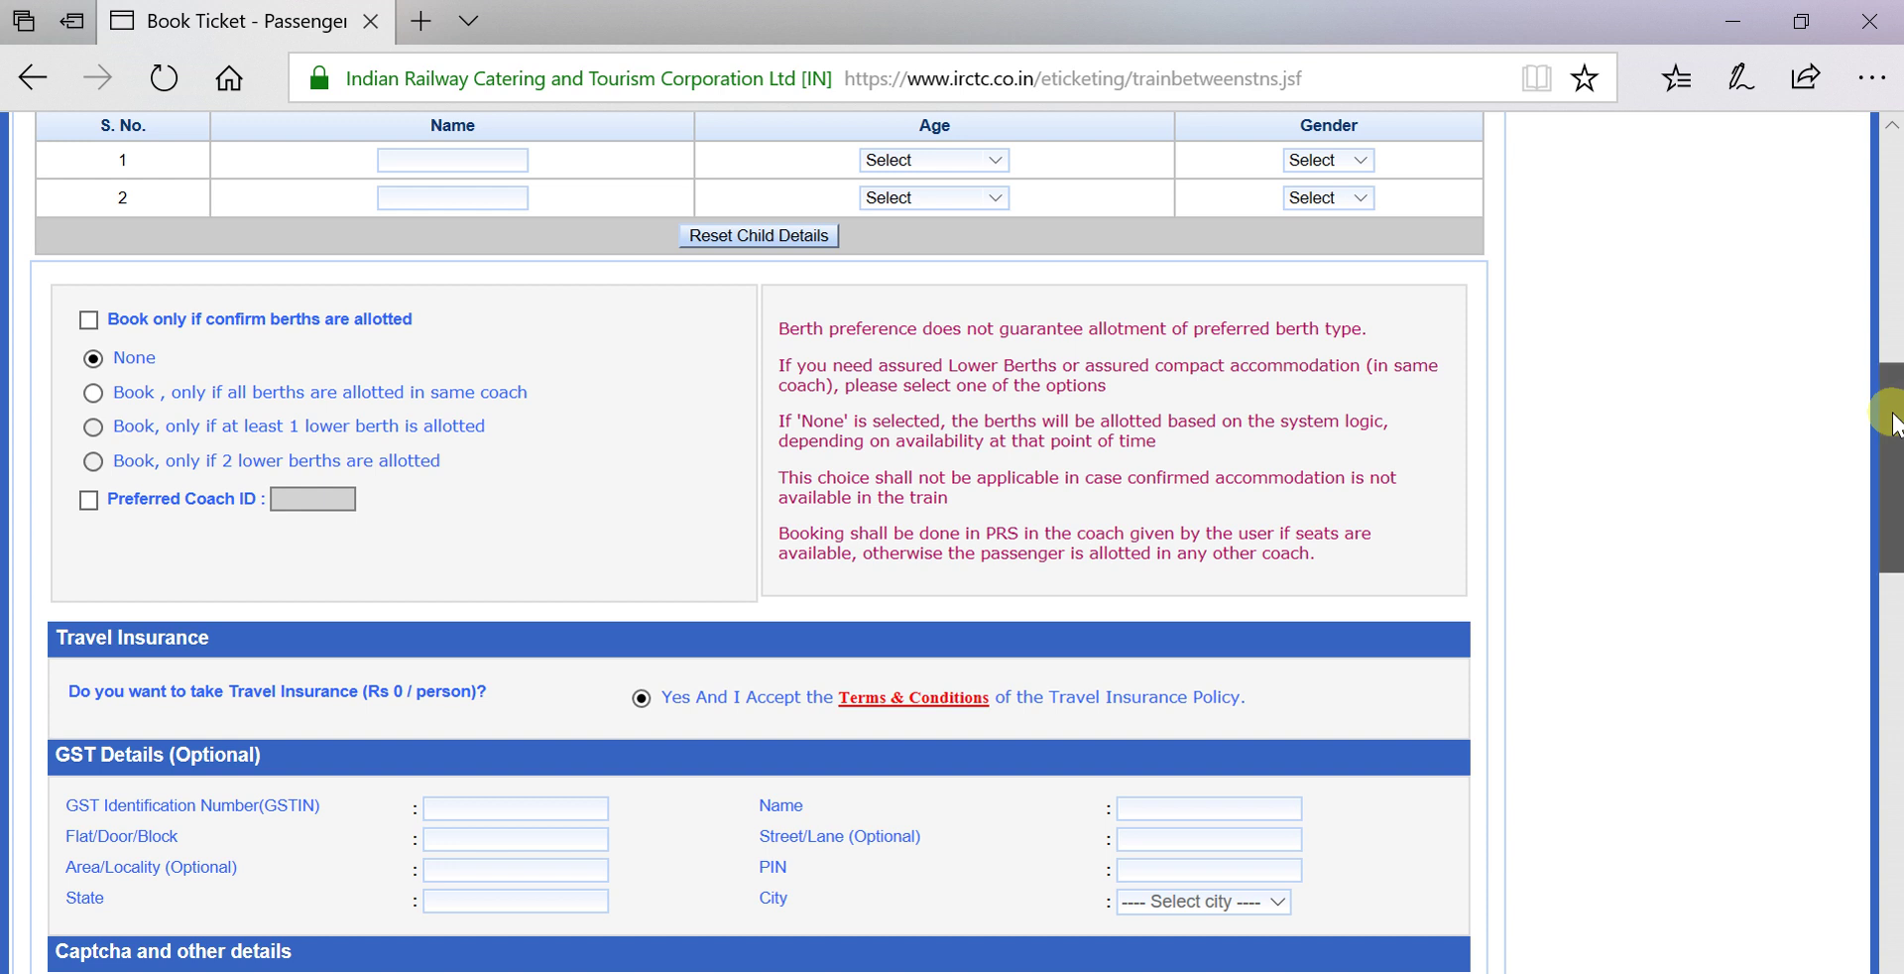
scroll(1892, 424, "down", 1)
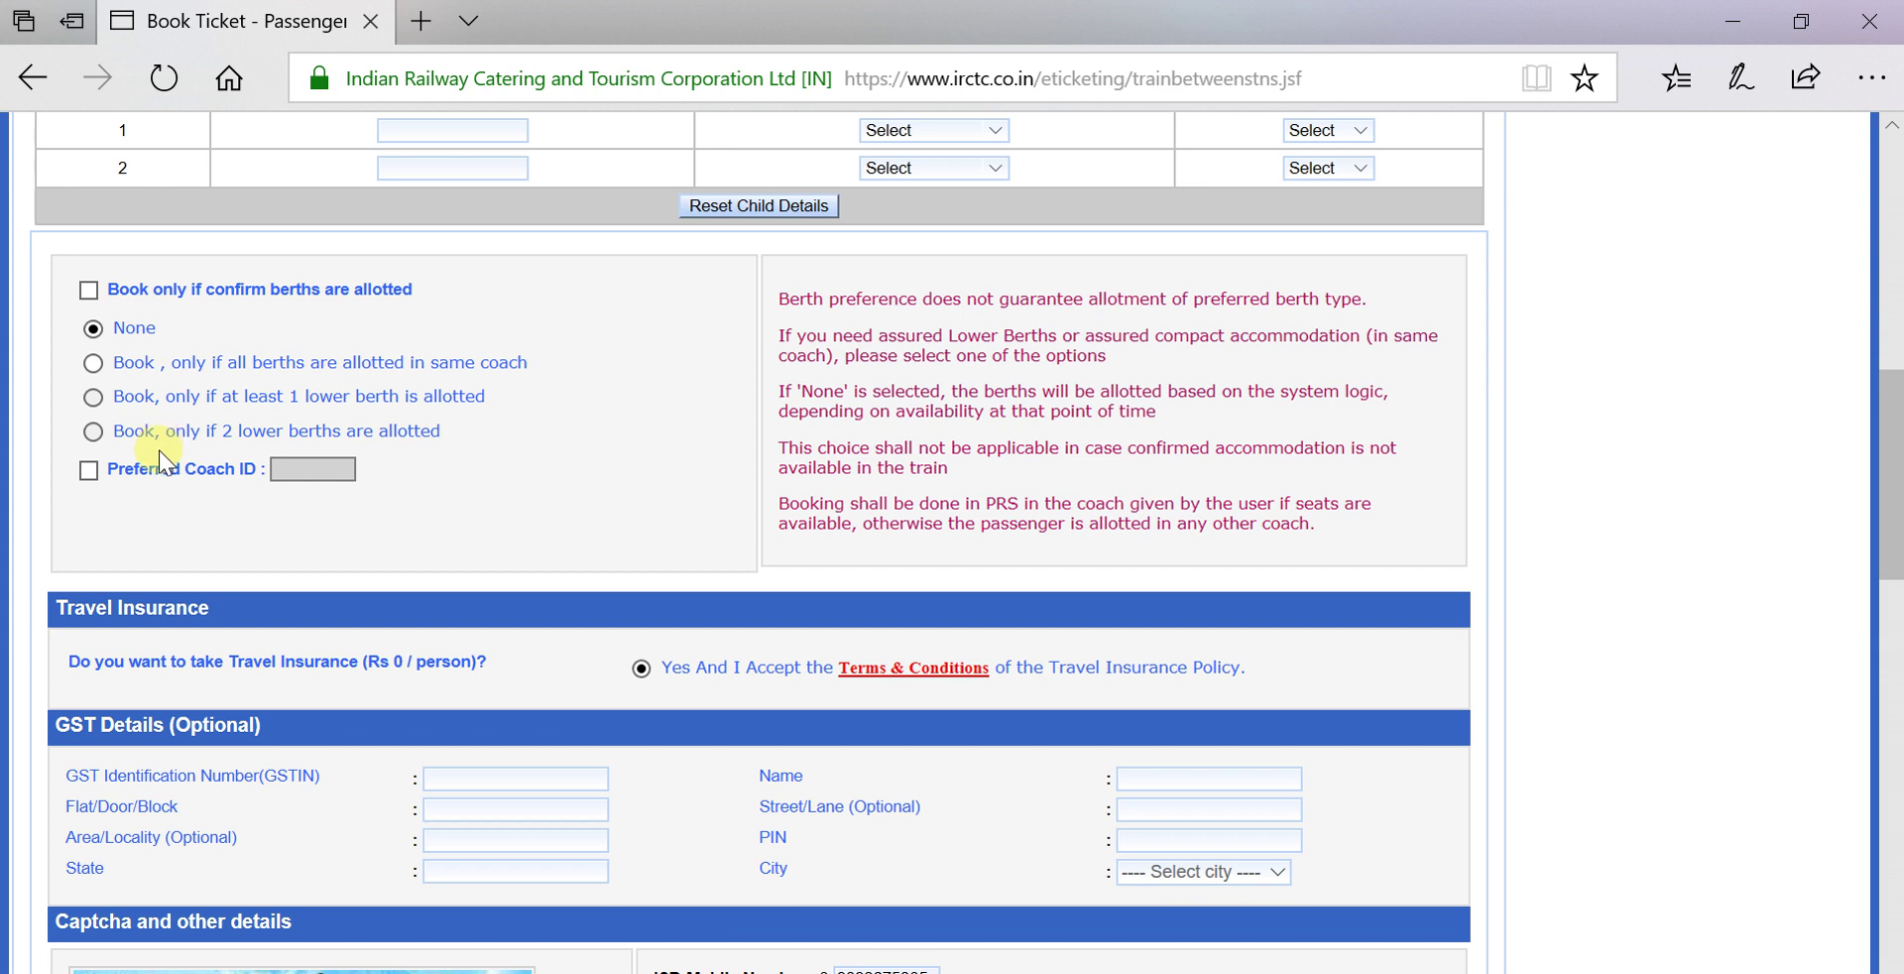
left_click(88, 470)
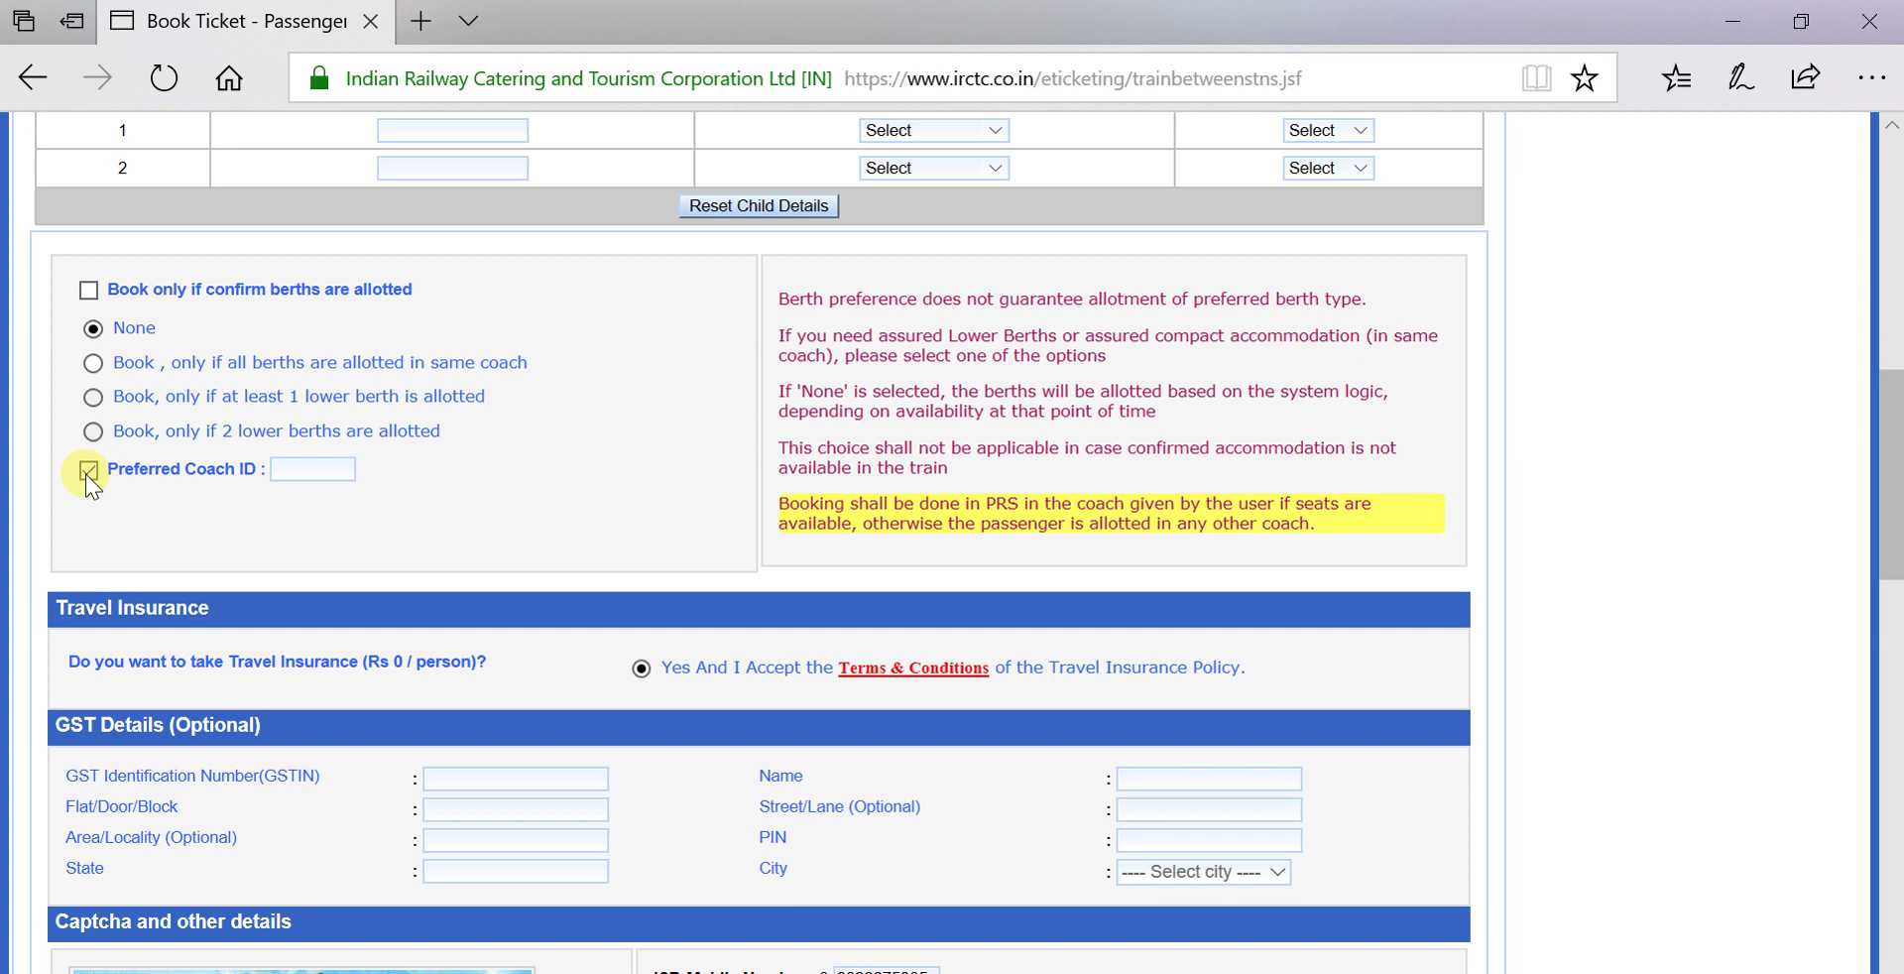
left_click(86, 472)
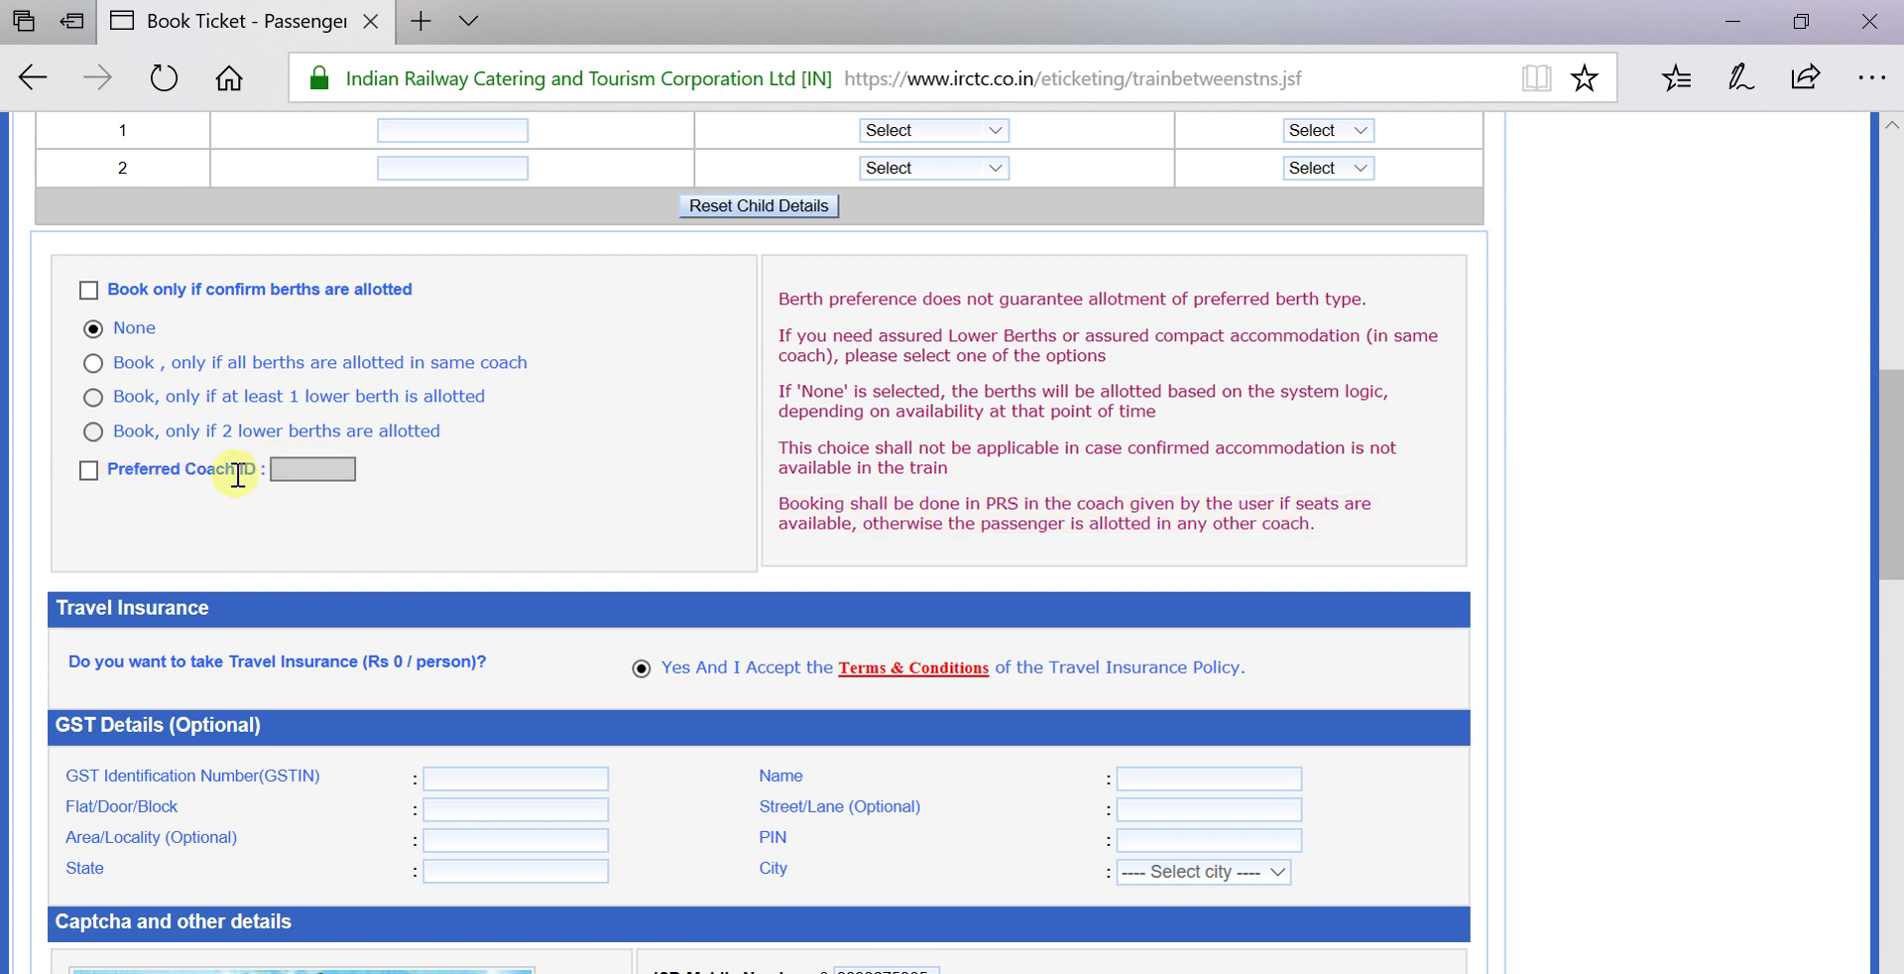
left_click(89, 471)
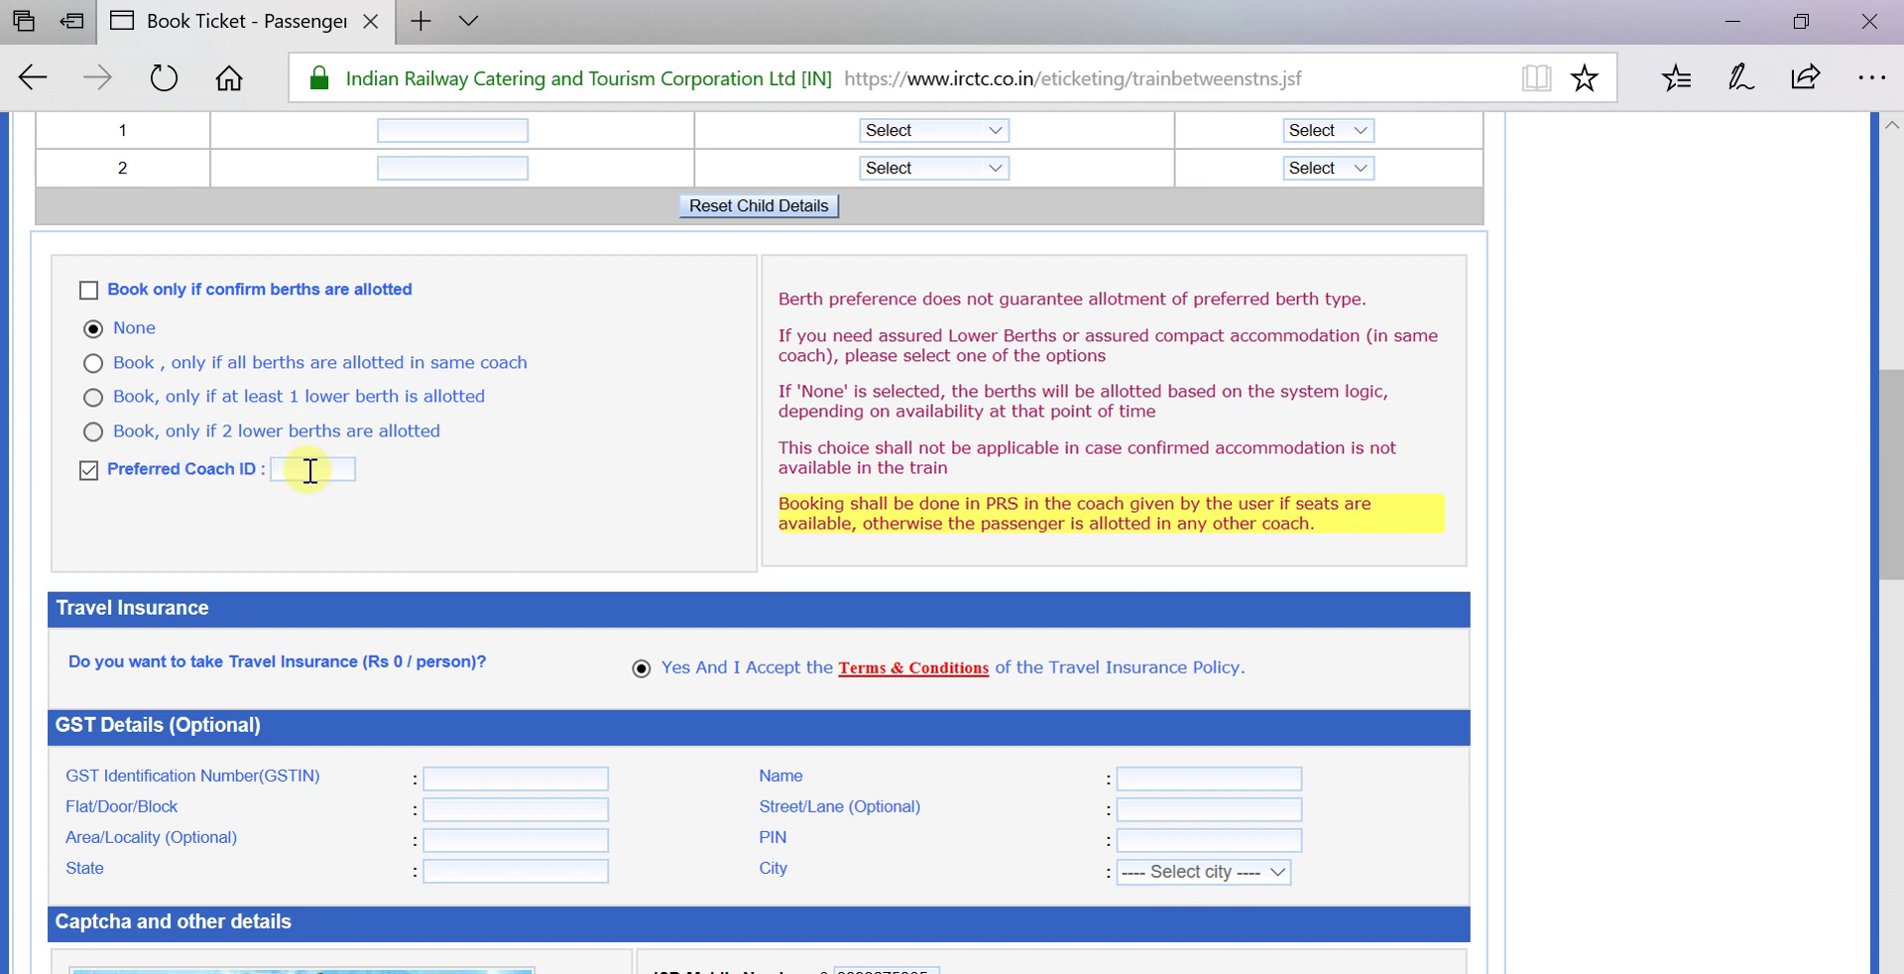
type("s7")
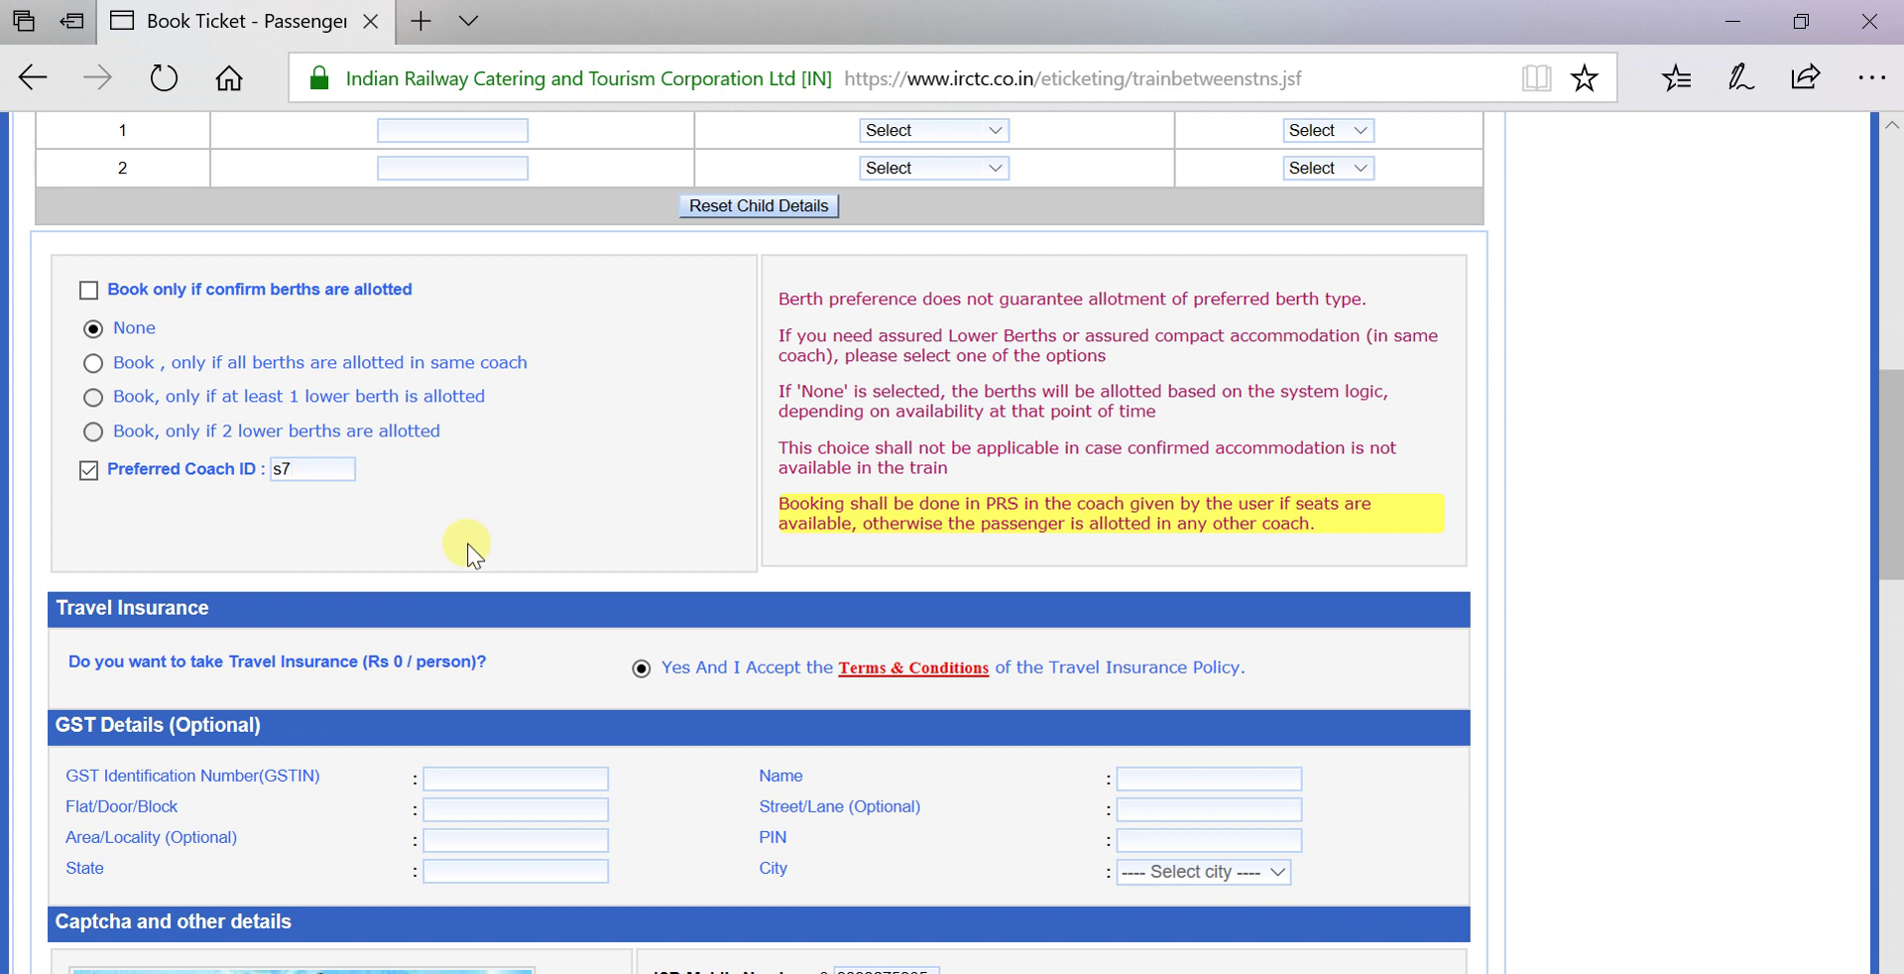
key("BackSpace")
key("BackSpace")
left_click(83, 474)
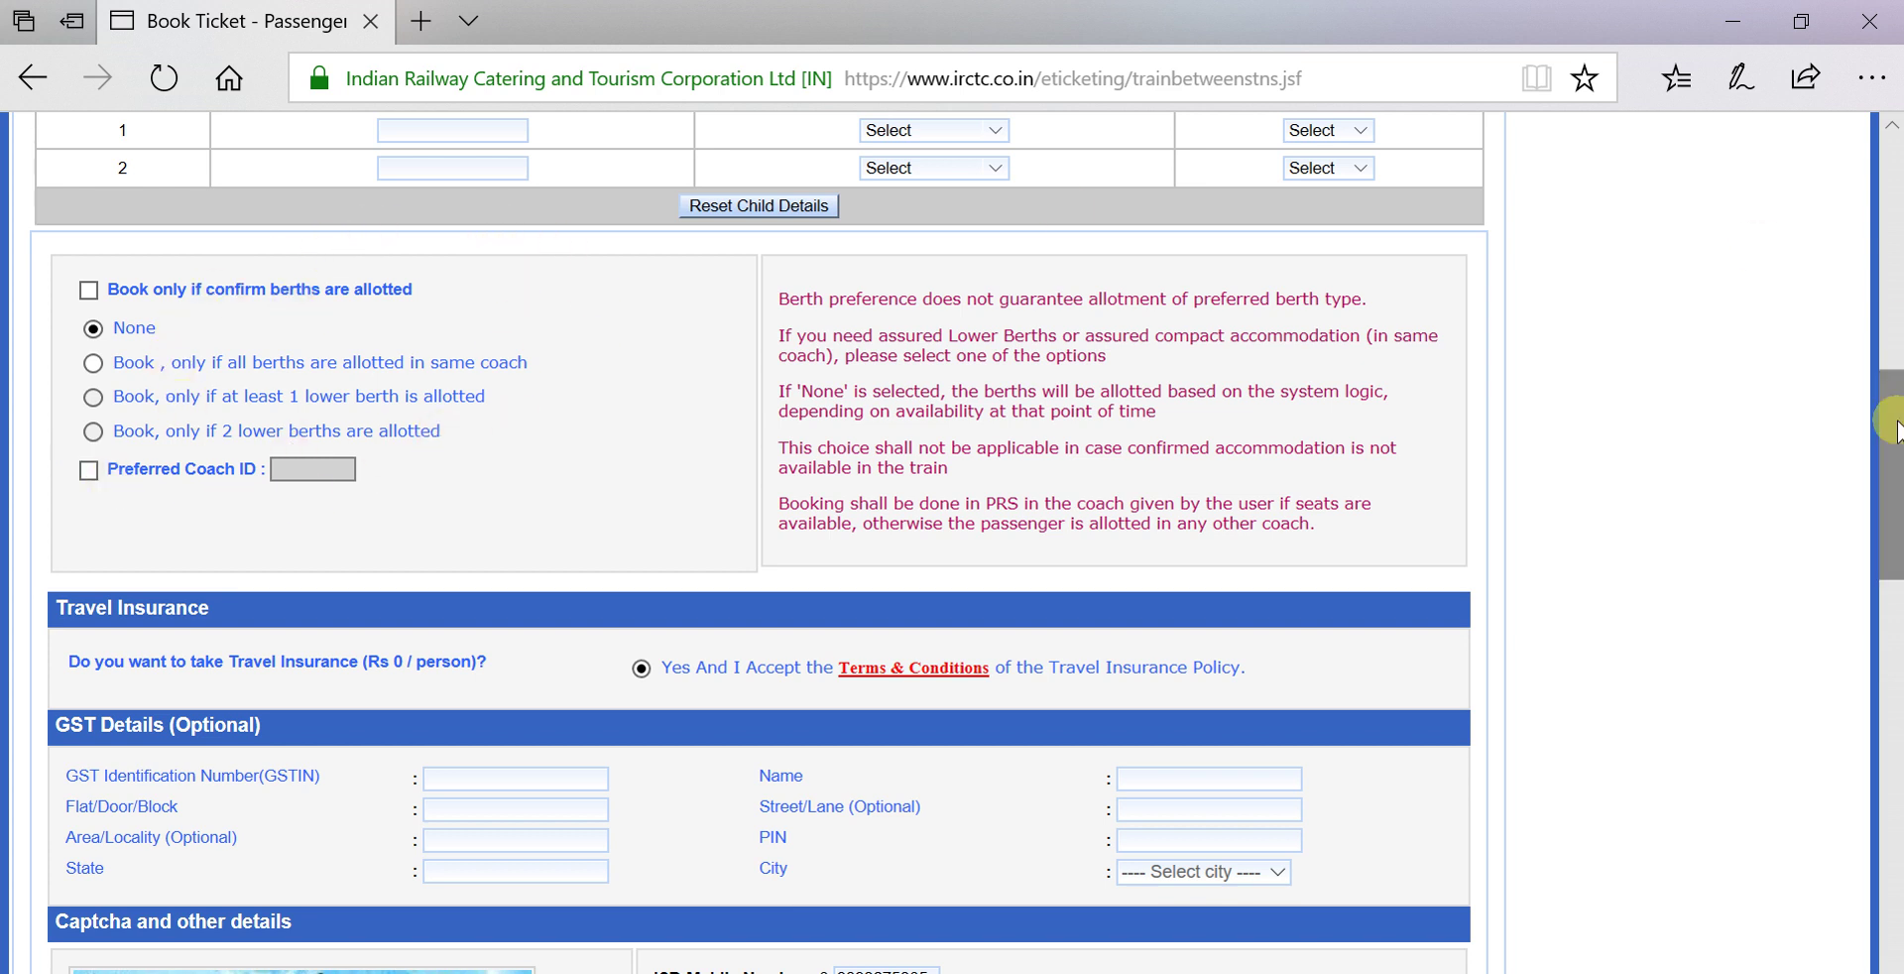
Fill in the image captcha answer and submit, reaching the ₹4480 journey review page.
left_click_drag(1894, 425, 1894, 540)
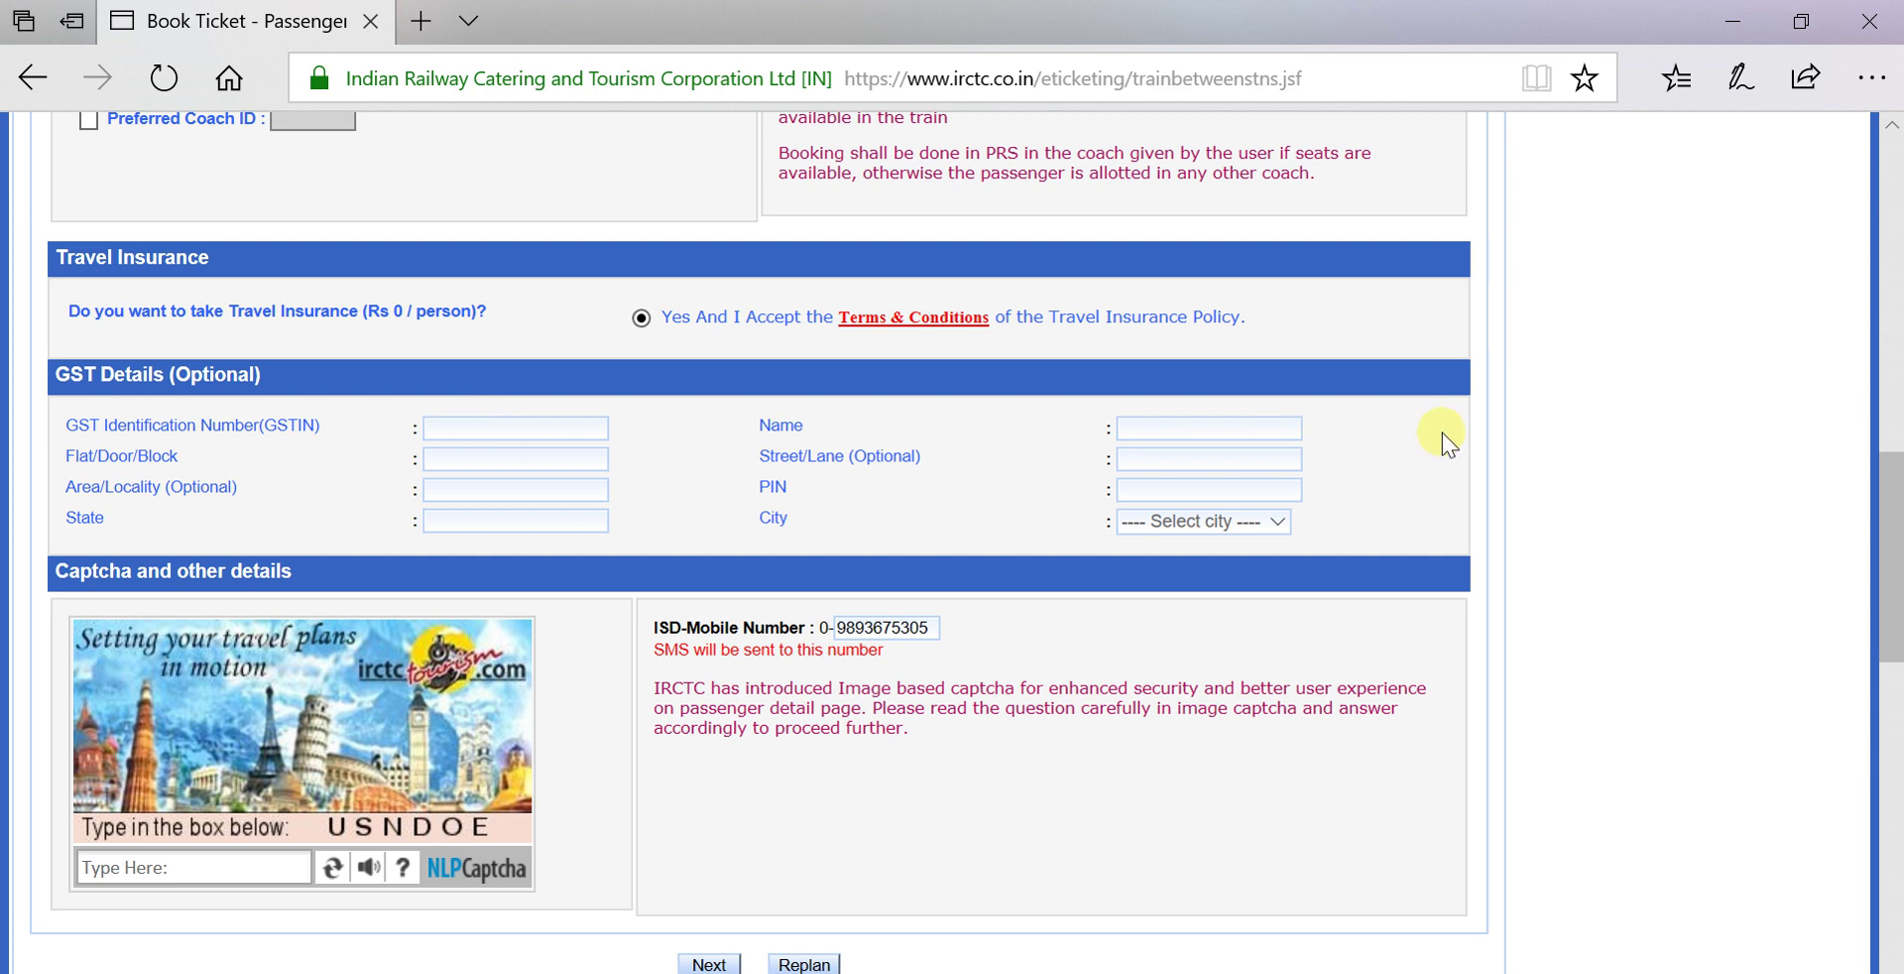
left_click_drag(1884, 509, 1891, 575)
left_click(214, 665)
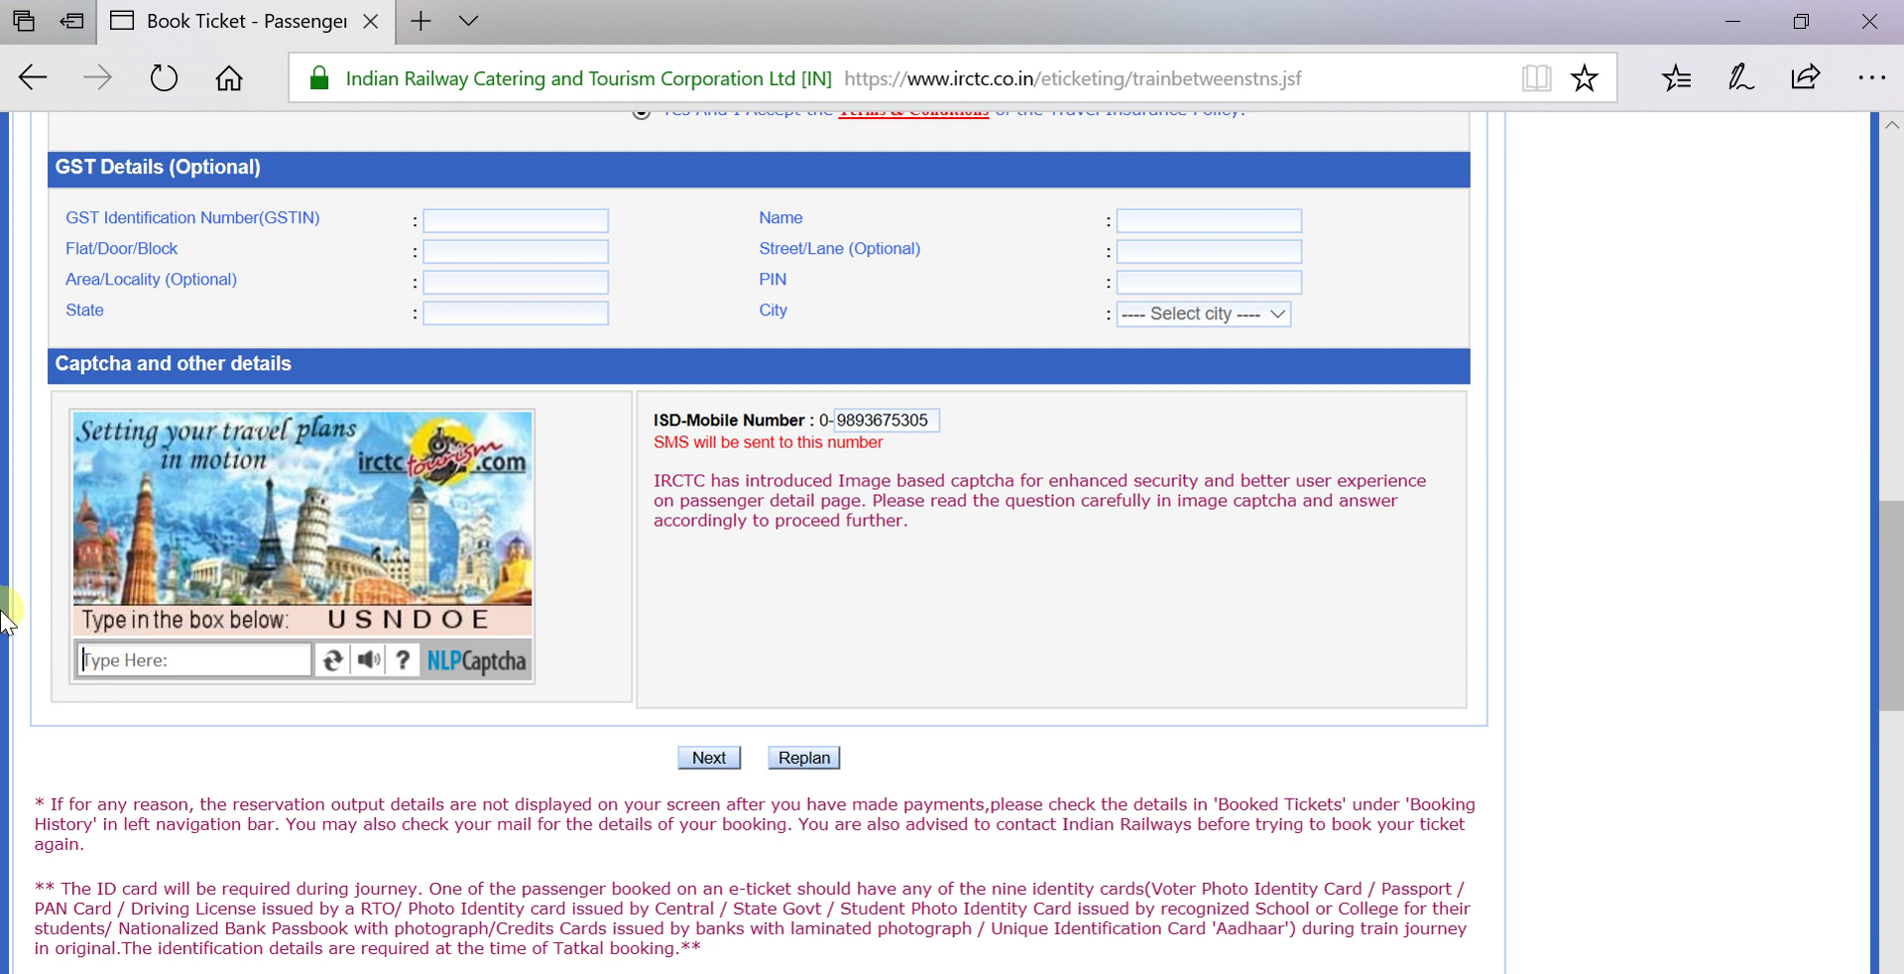
type("USNDOE")
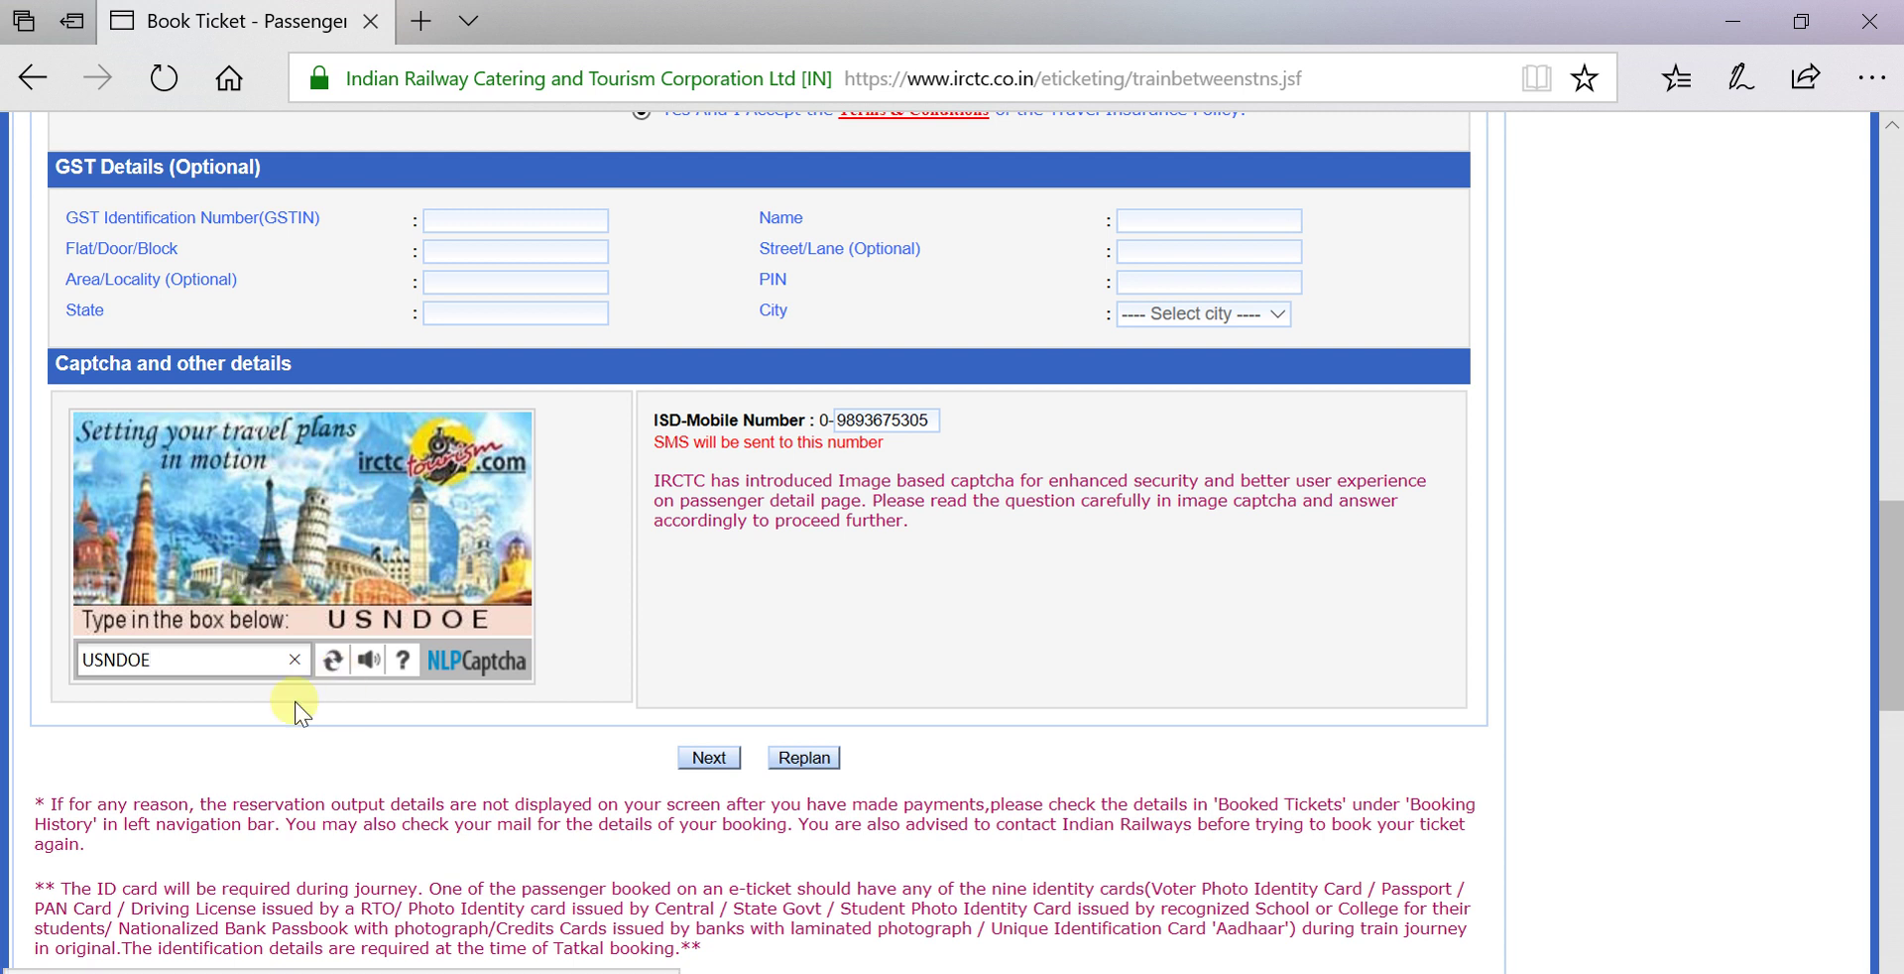
left_click(726, 759)
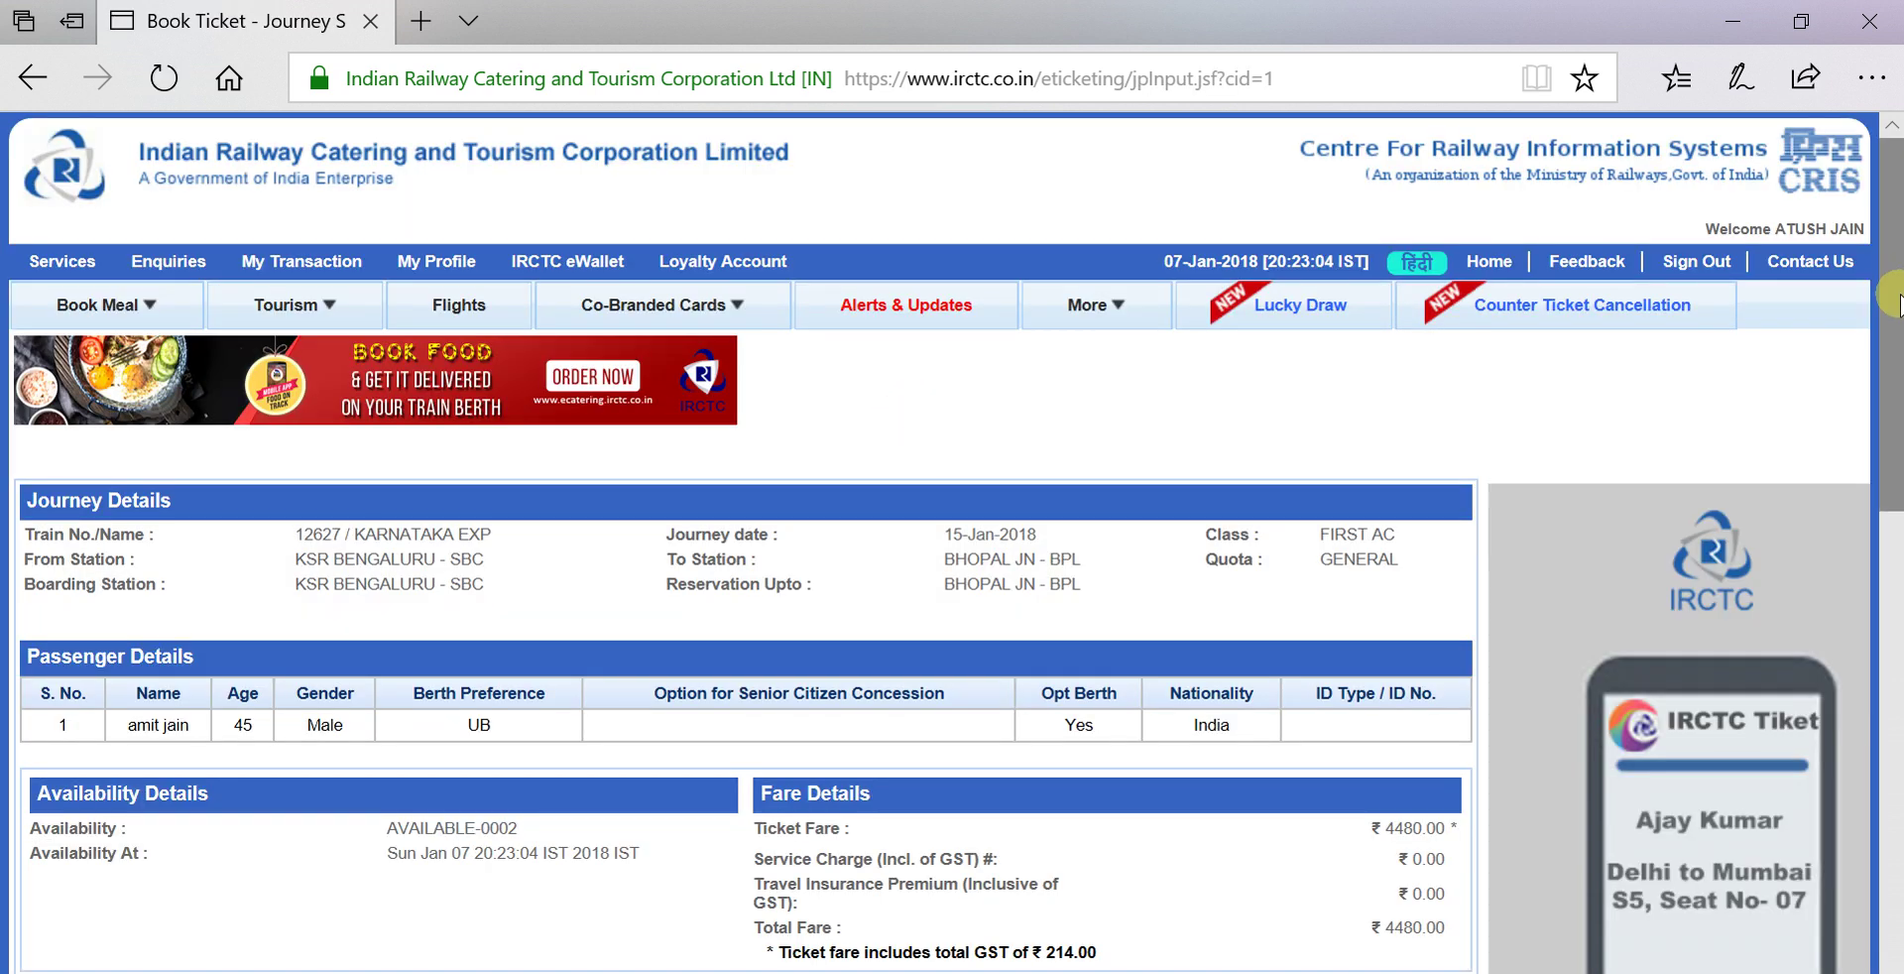
left_click_drag(1893, 278, 1894, 433)
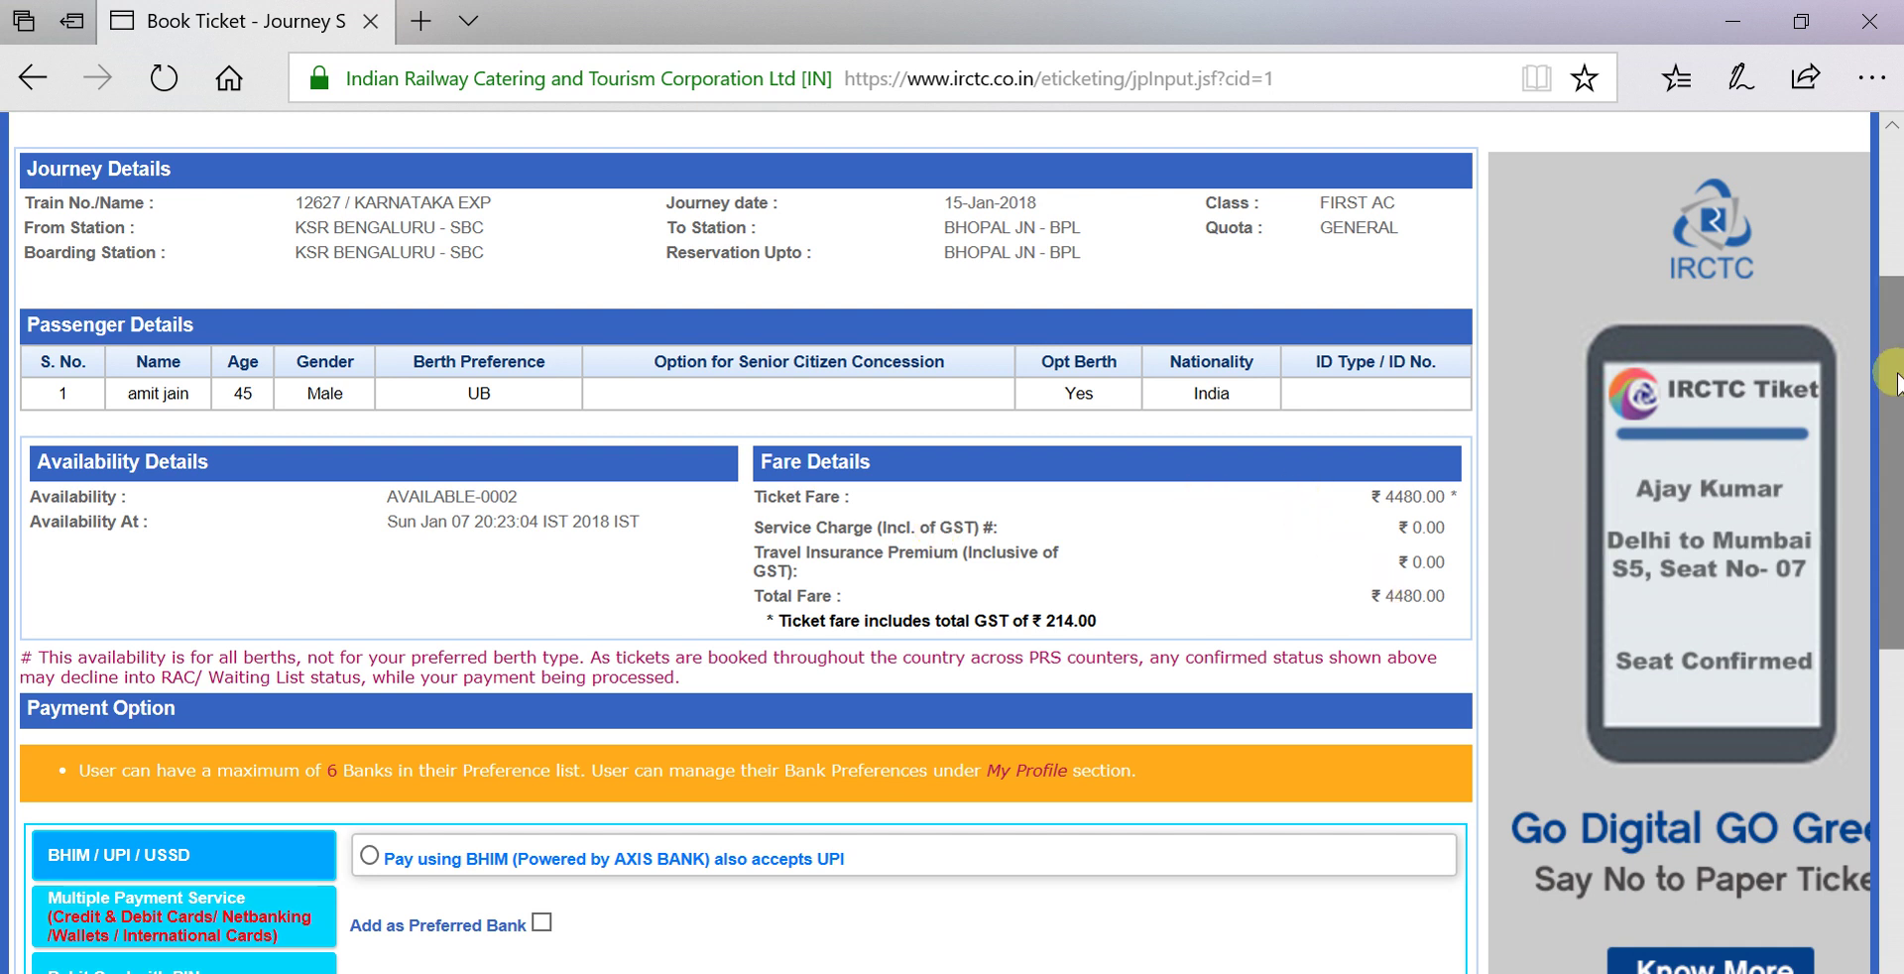
At Payment Option, try Multiple Payment Service and then Debit Card with PIN.
left_click_drag(1893, 392, 1894, 603)
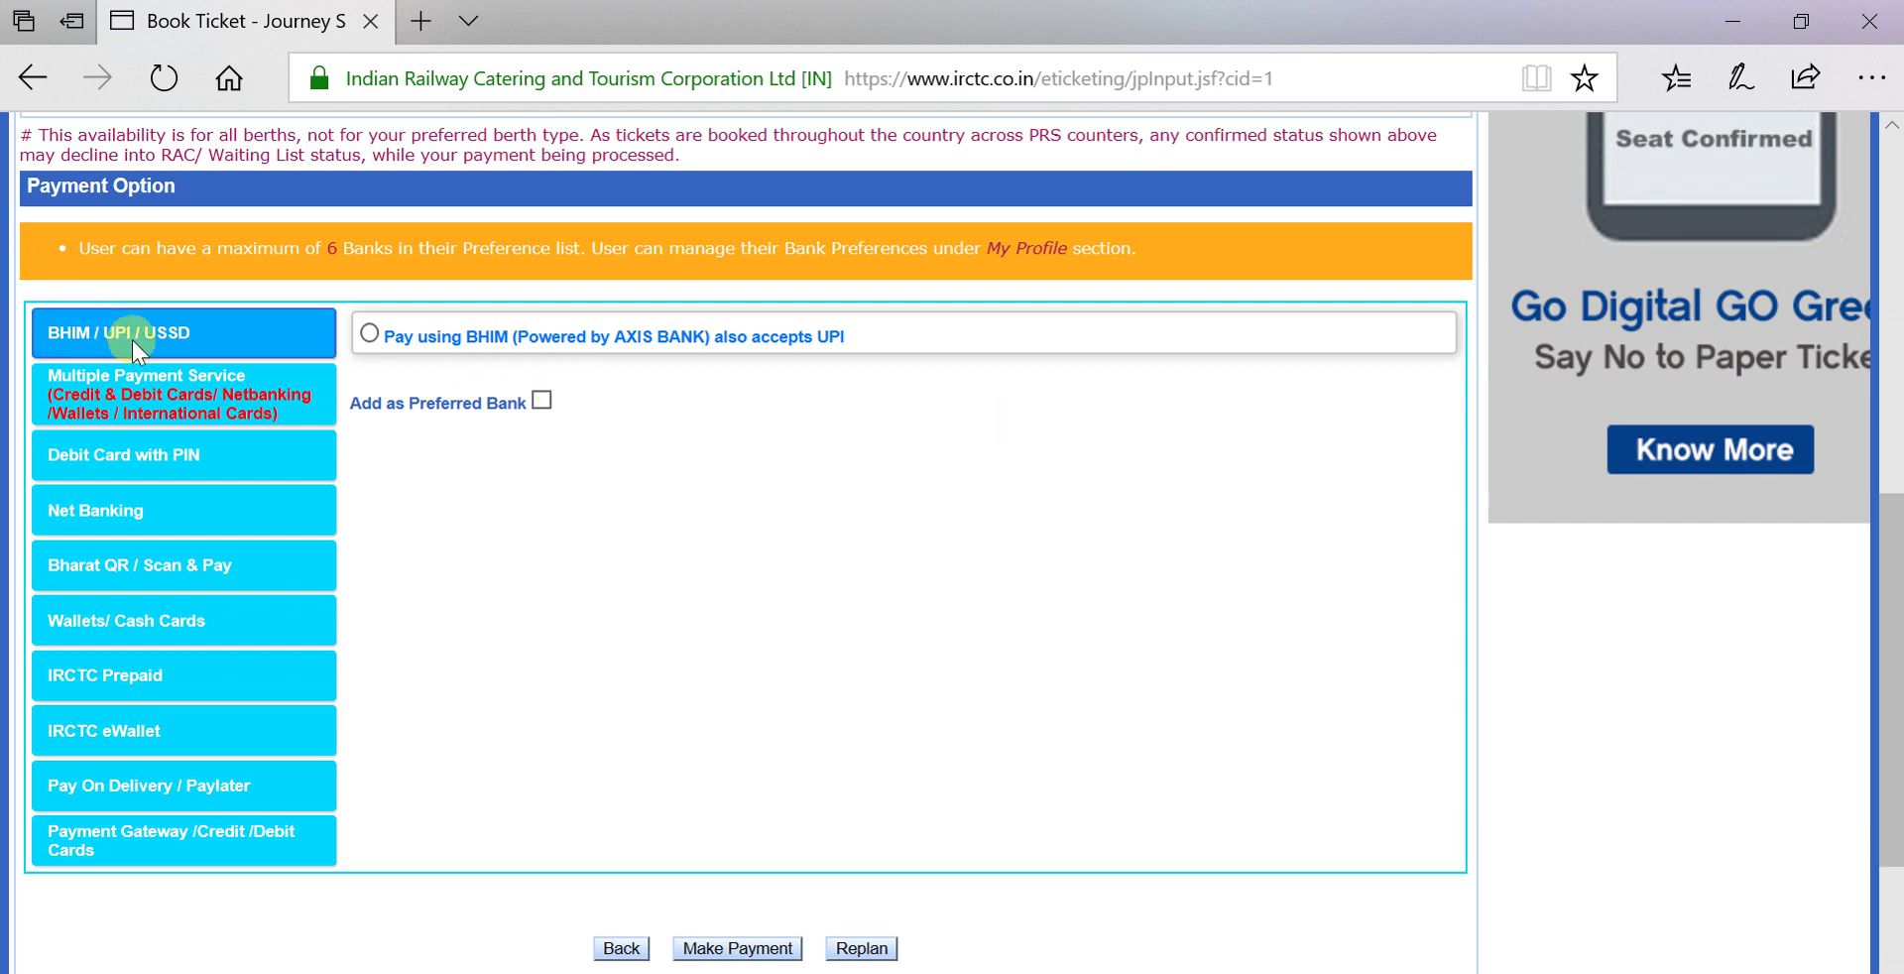
left_click(167, 394)
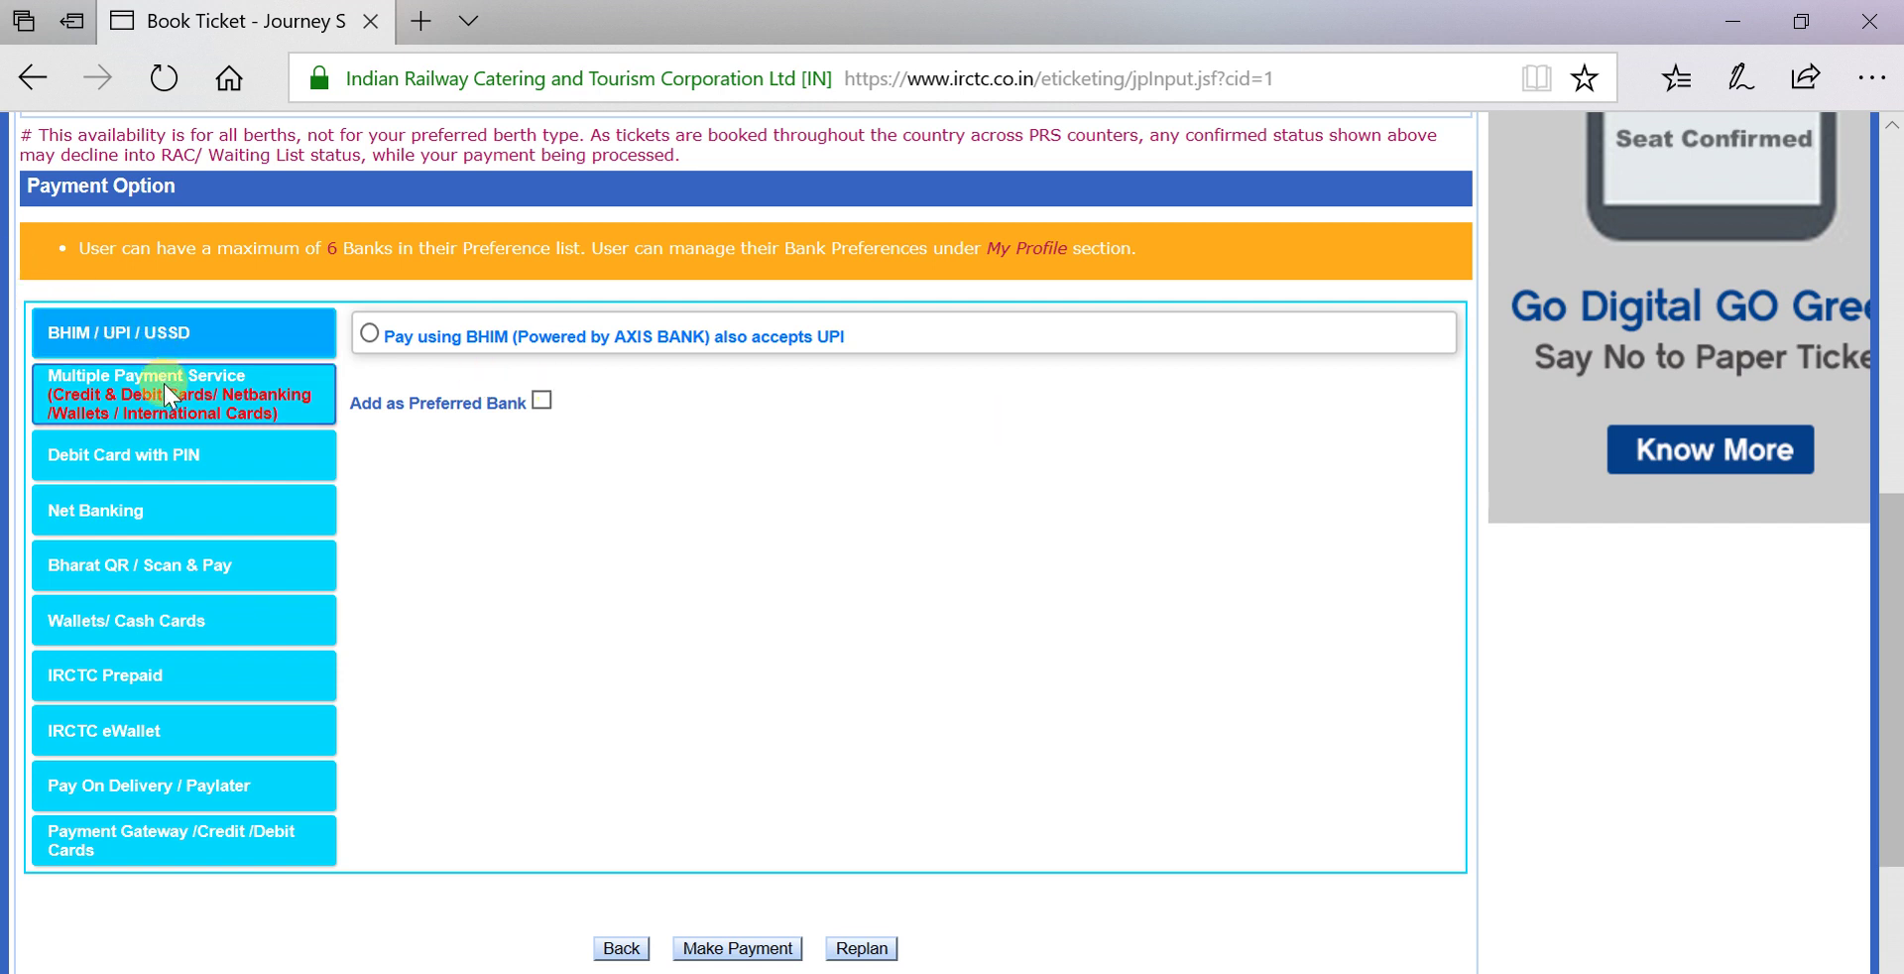
left_click(176, 456)
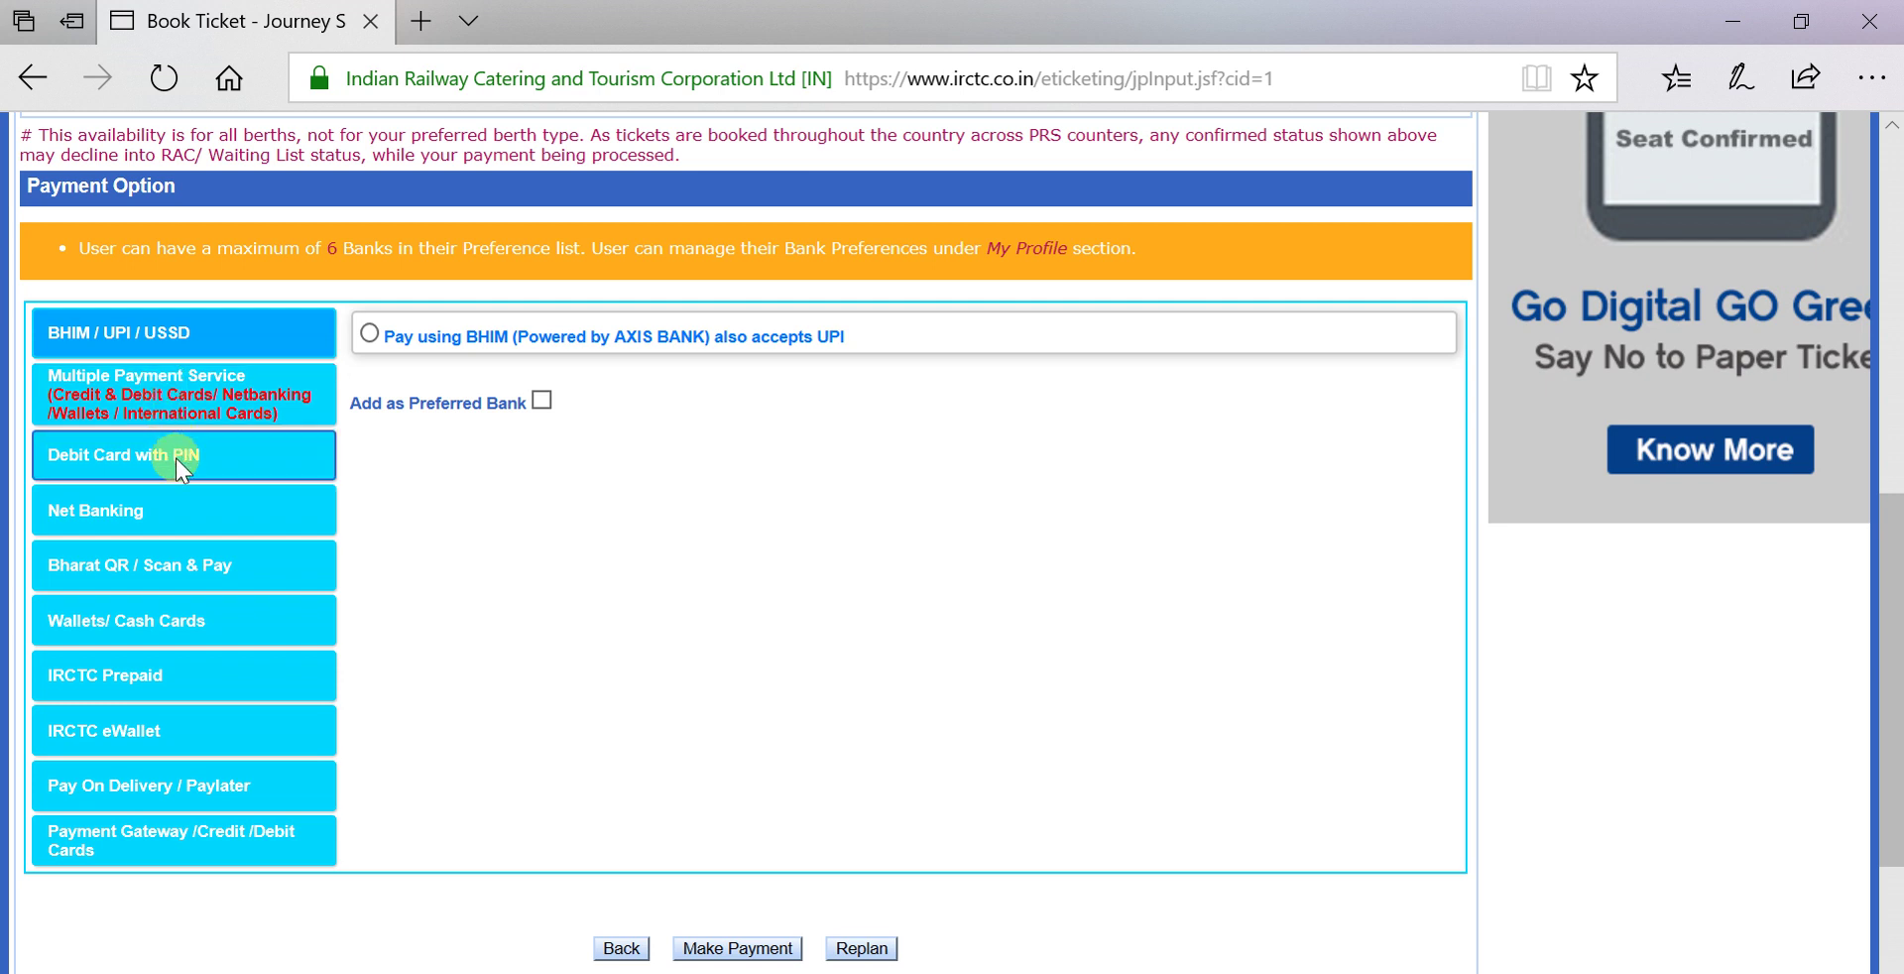